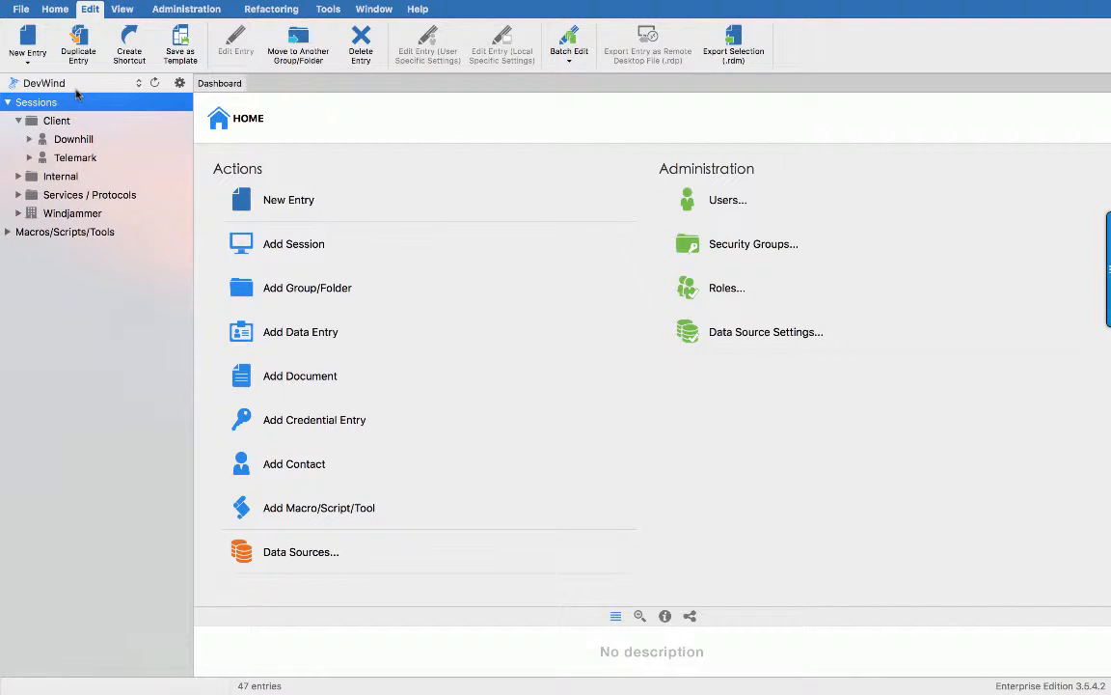
# - Examine the batch edit commands for the Sessions root, including the dialog for changing saved host names
pyautogui.rightClick(80, 101)
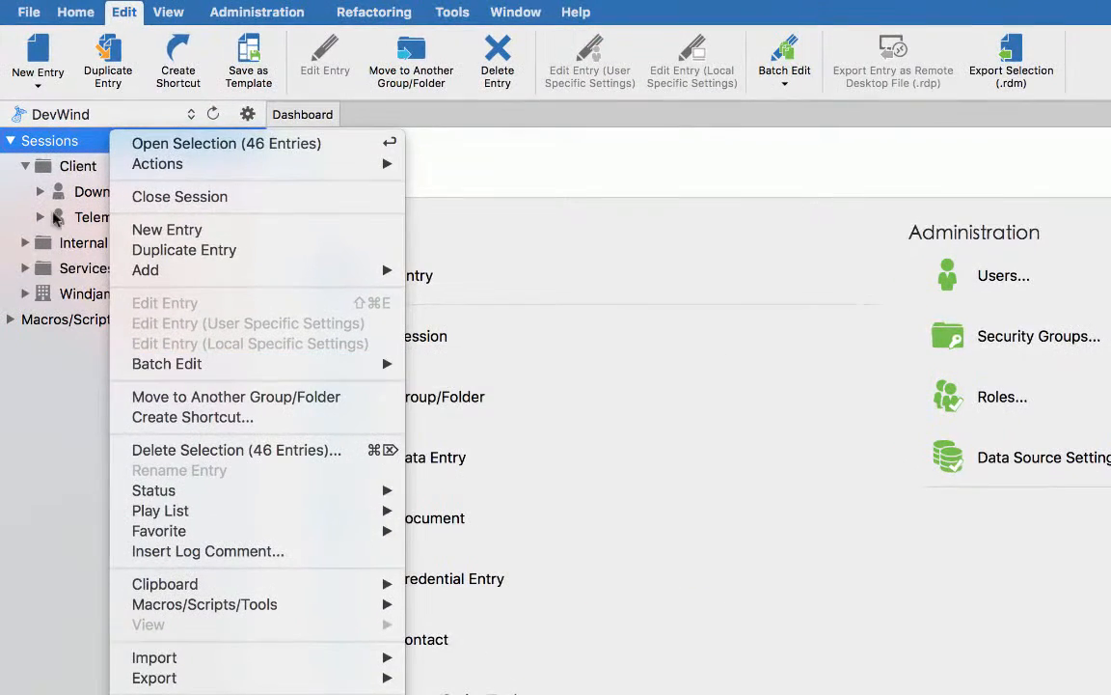
pyautogui.click(46, 131)
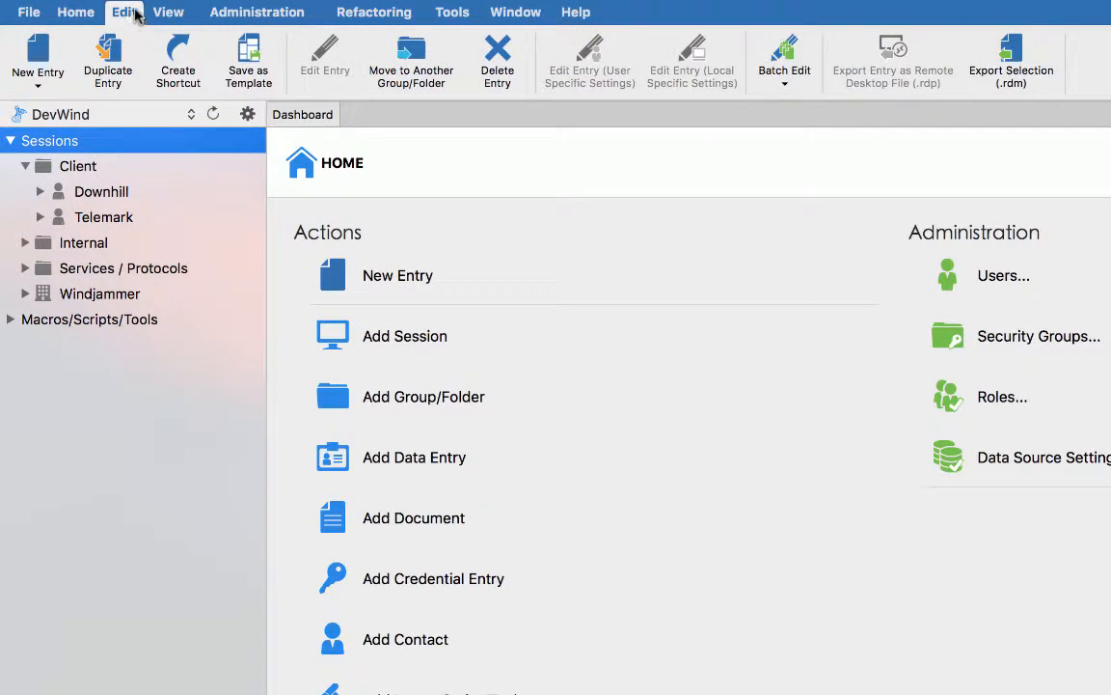
pyautogui.click(797, 86)
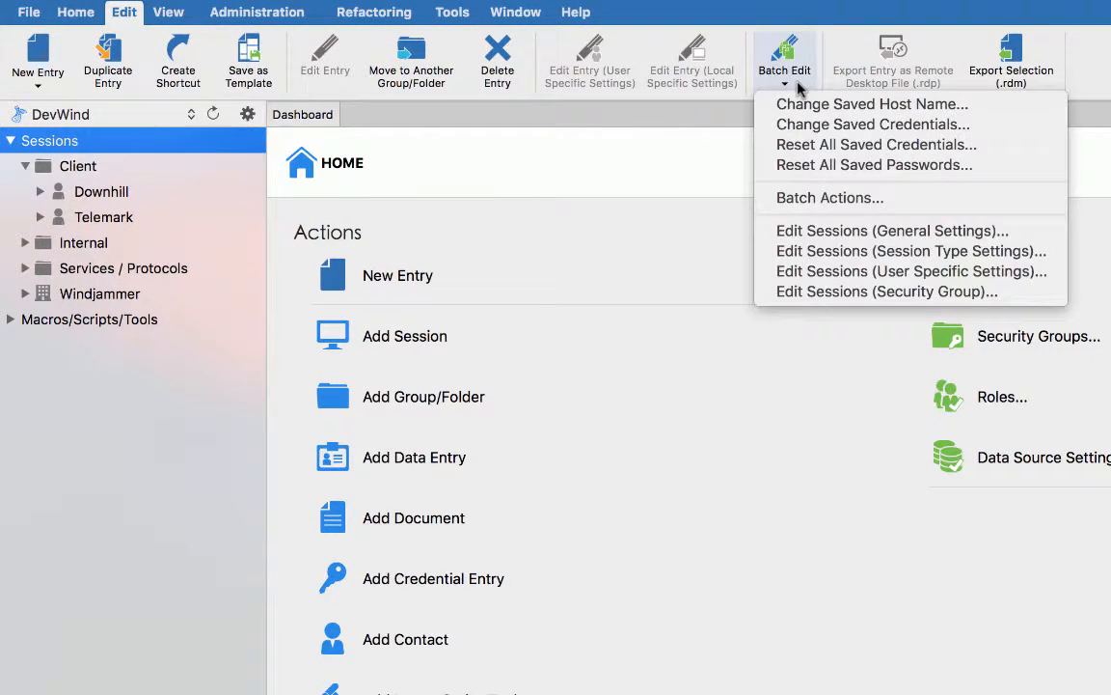
pyautogui.click(828, 106)
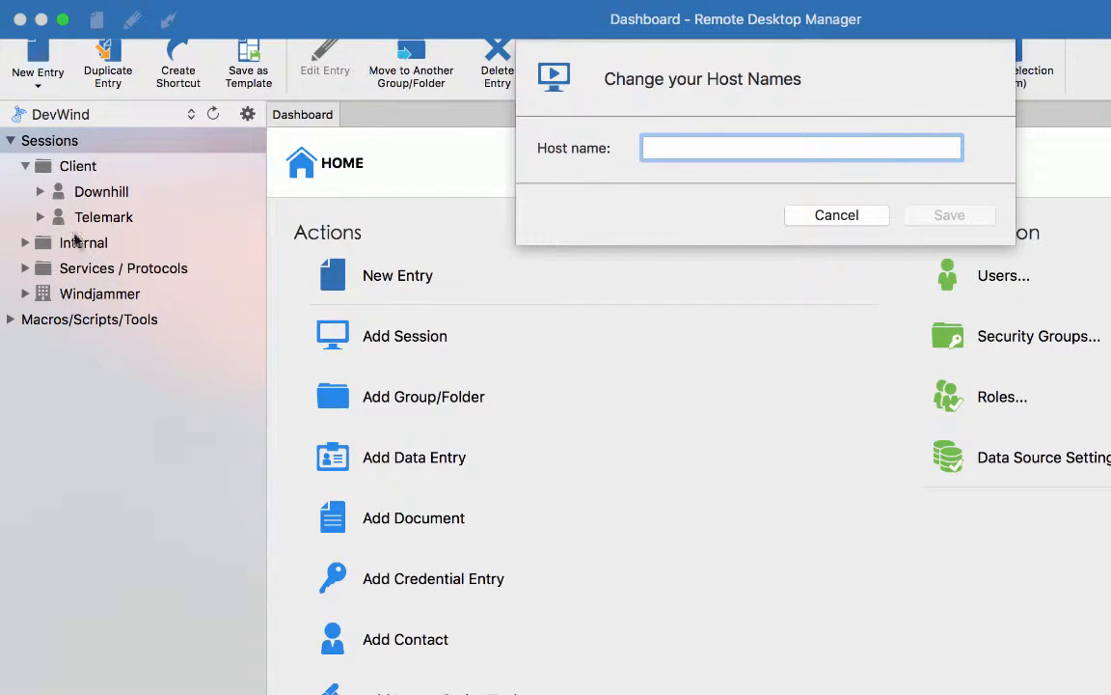
pyautogui.press('Escape')
pyautogui.click(790, 77)
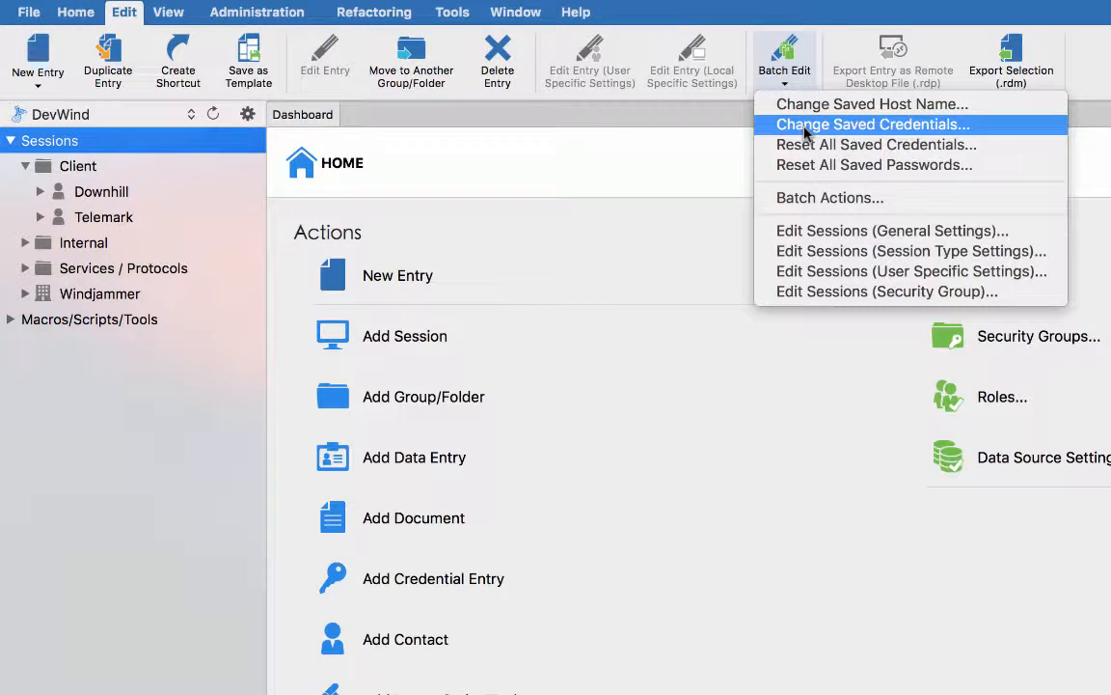
pyautogui.click(663, 191)
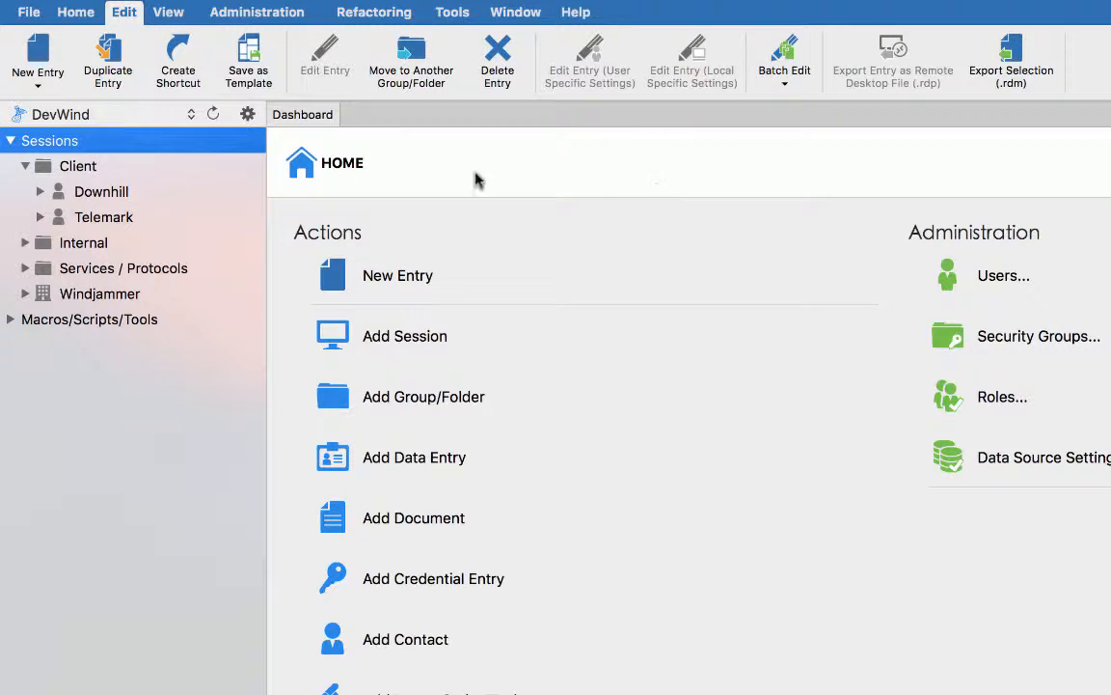
# - Expand the Downhill client and select its DC Downhill, Forum and Synchro entries together, checking the commands available for them
pyautogui.click(39, 193)
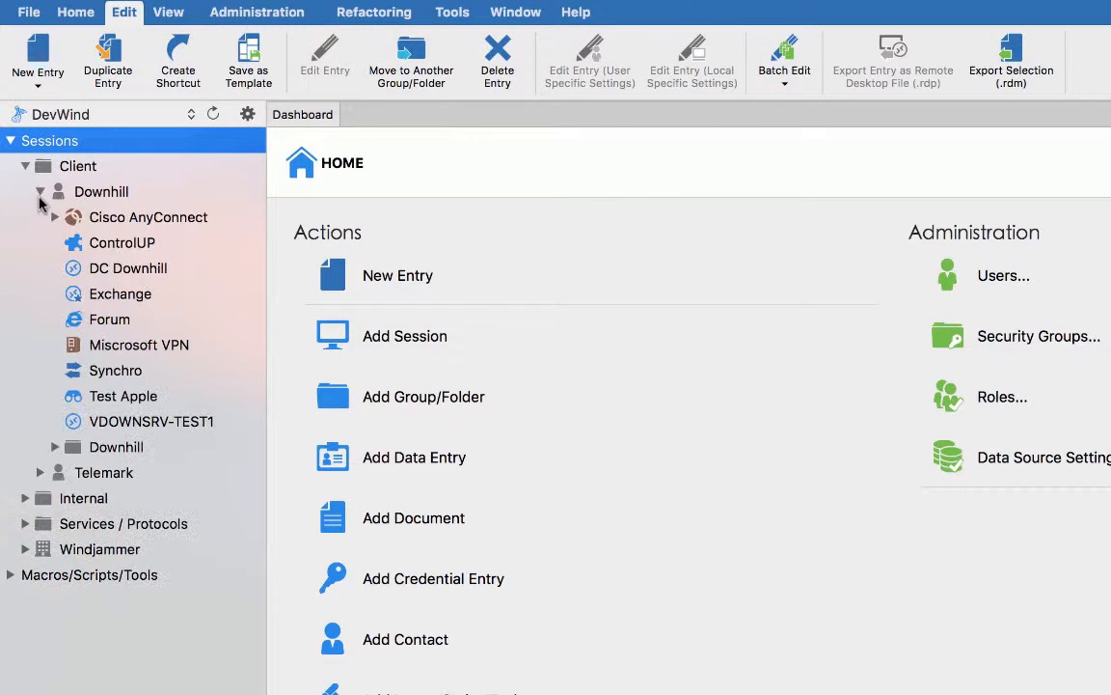
pyautogui.click(125, 269)
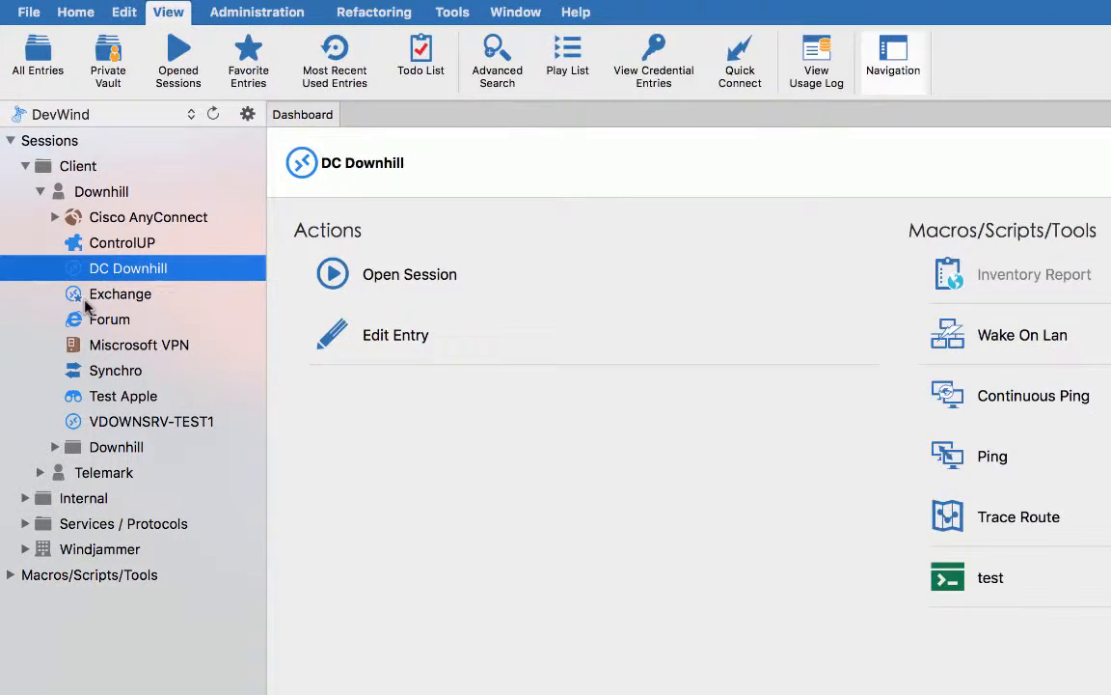
pyautogui.keyDown('super'); pyautogui.click(101, 318); pyautogui.keyUp('super')
pyautogui.keyDown('super'); pyautogui.click(121, 370); pyautogui.keyUp('super')
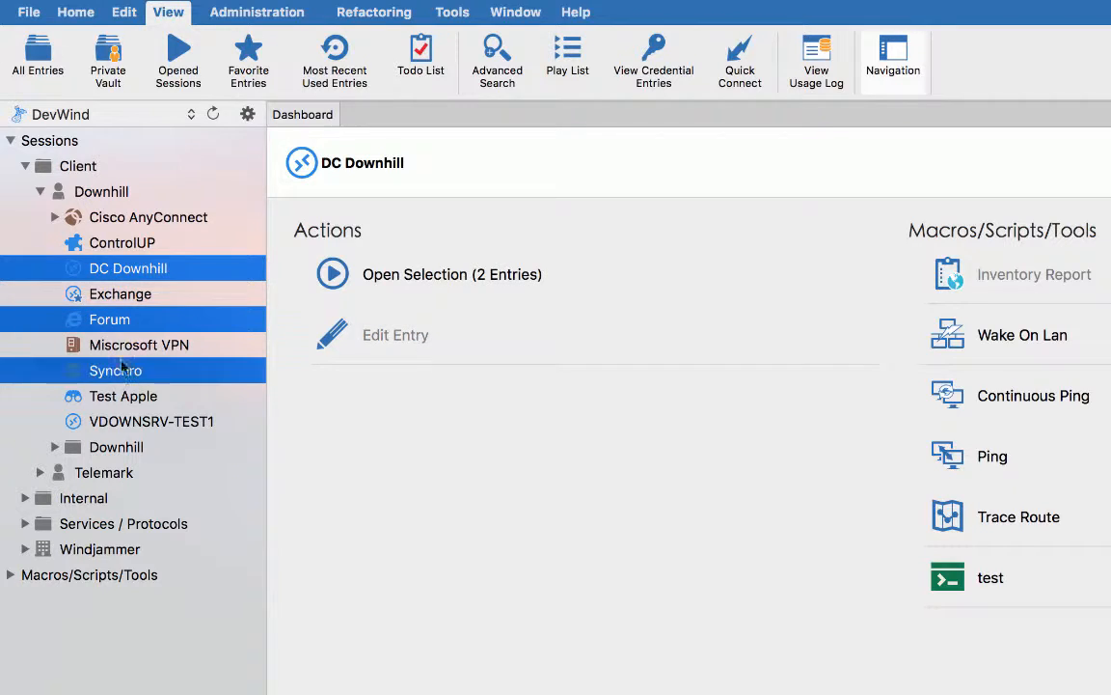
pyautogui.rightClick(182, 263)
pyautogui.moveTo(239, 463)
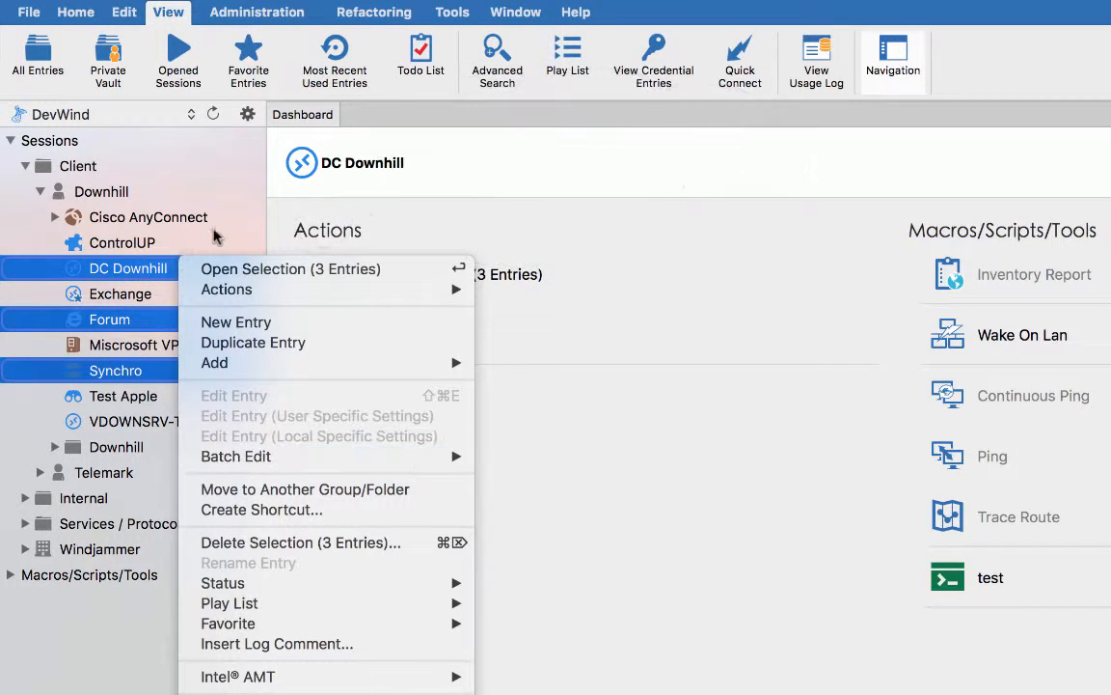
pyautogui.click(149, 274)
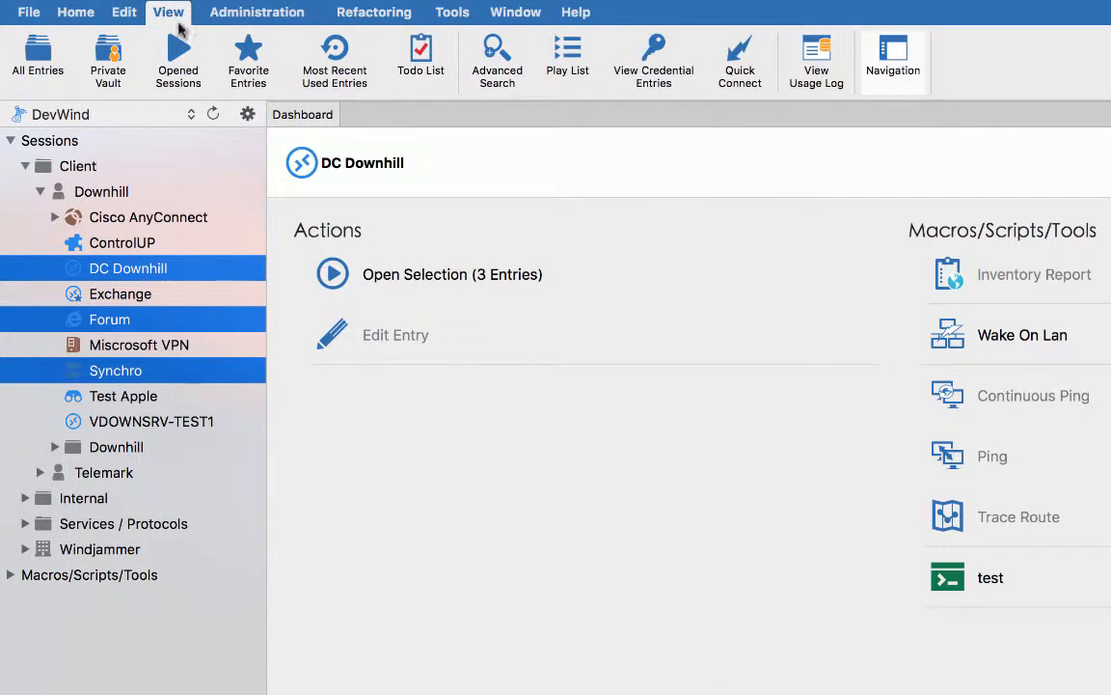
# - Run an advanced search for all entries with the connection type Microsoft Remote Desktop (RDP)
pyautogui.click(521, 74)
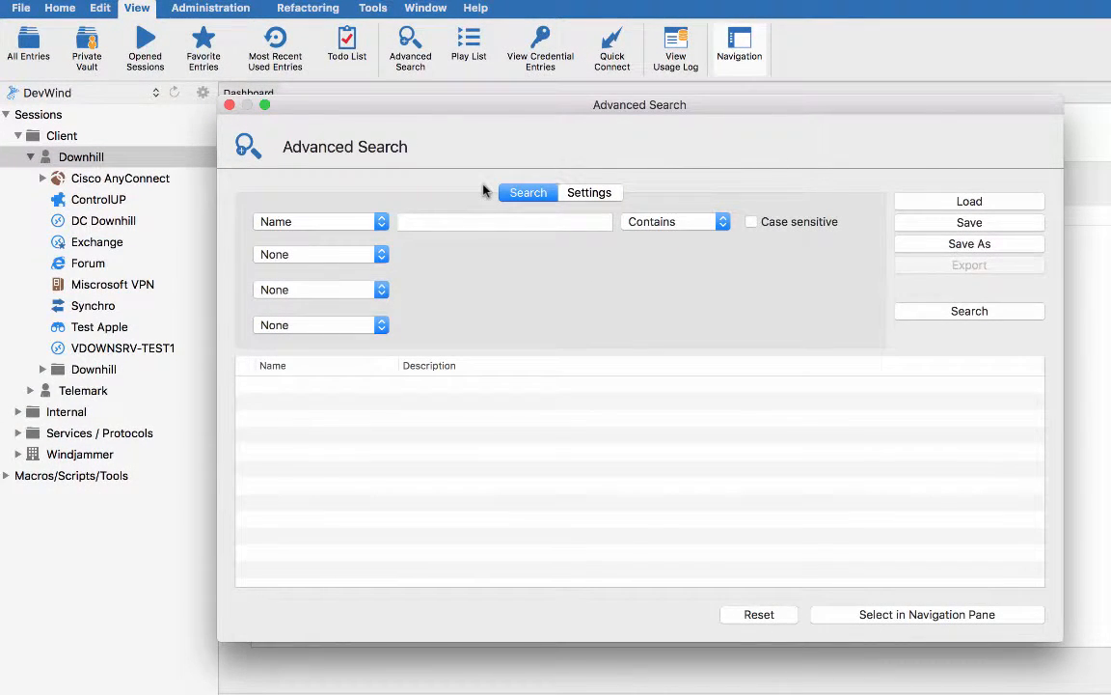
pyautogui.click(365, 228)
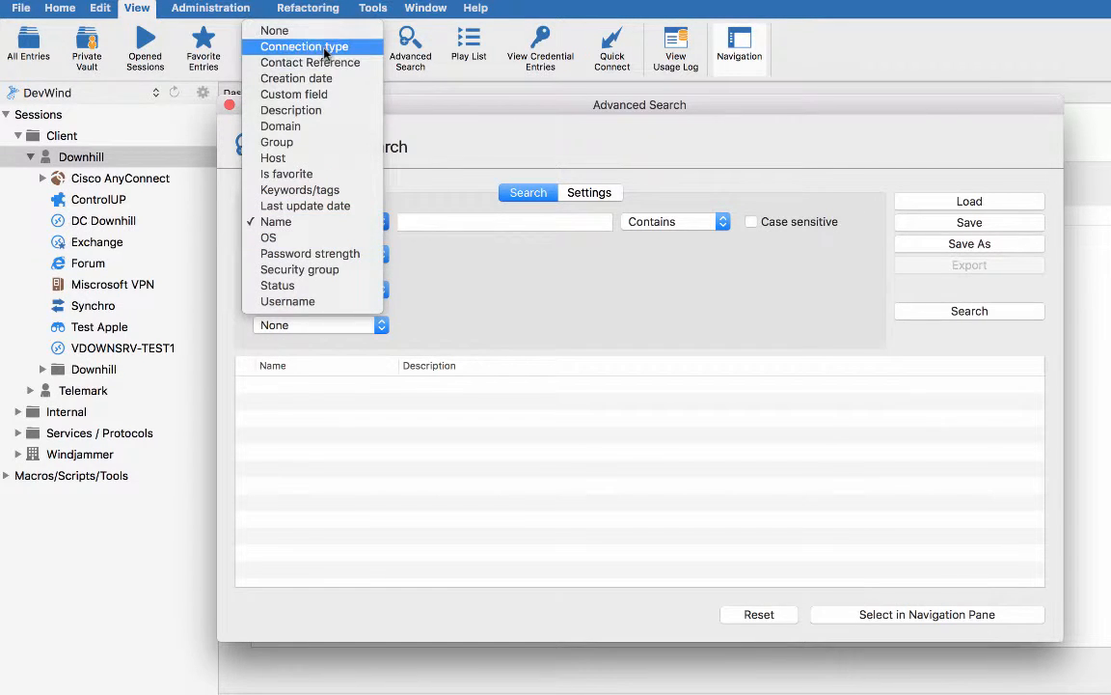
pyautogui.click(307, 47)
pyautogui.click(444, 222)
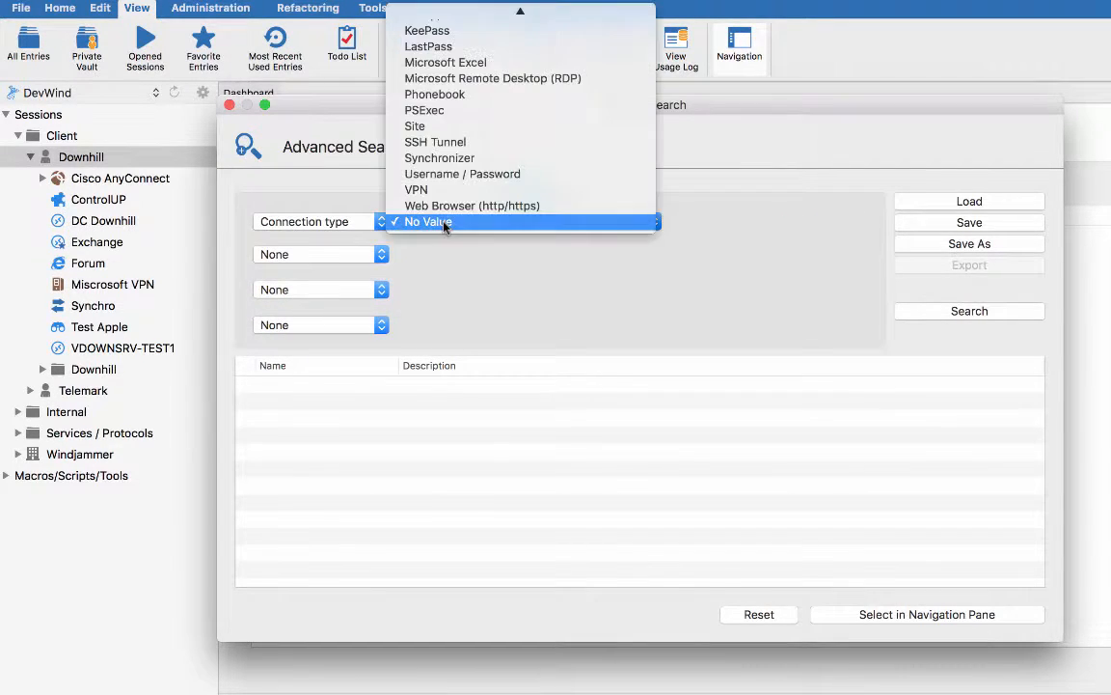
pyautogui.click(509, 80)
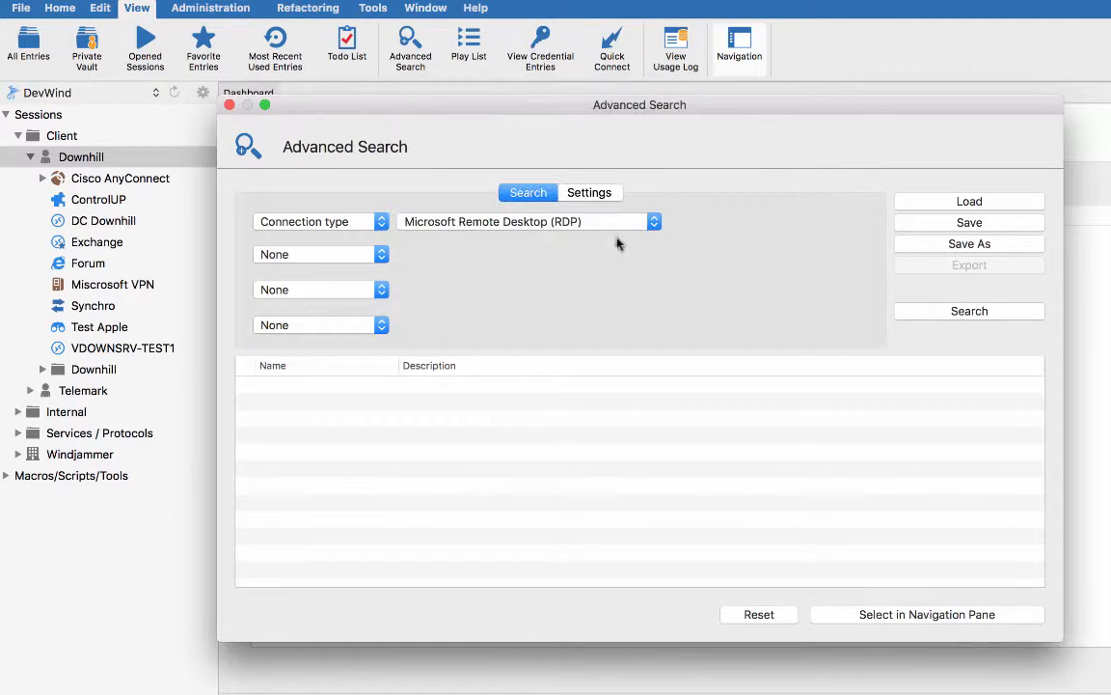
pyautogui.click(978, 312)
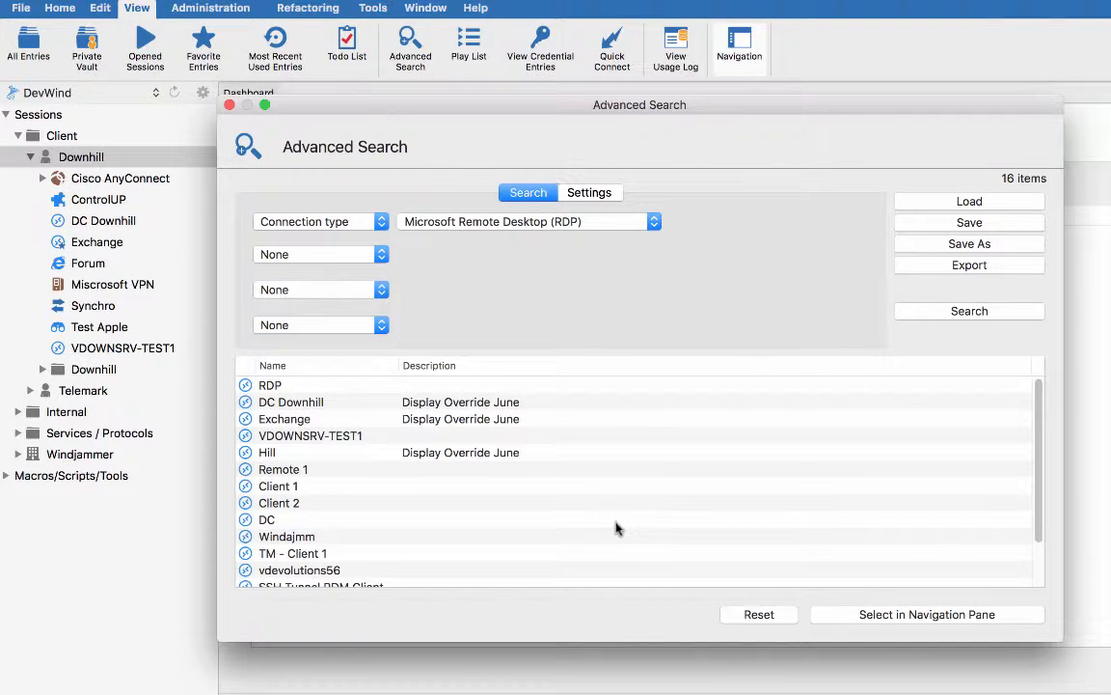
# - Pick Client 1, Client 2 and Windajmm from the search results and select them in the navigation pane
pyautogui.click(327, 488)
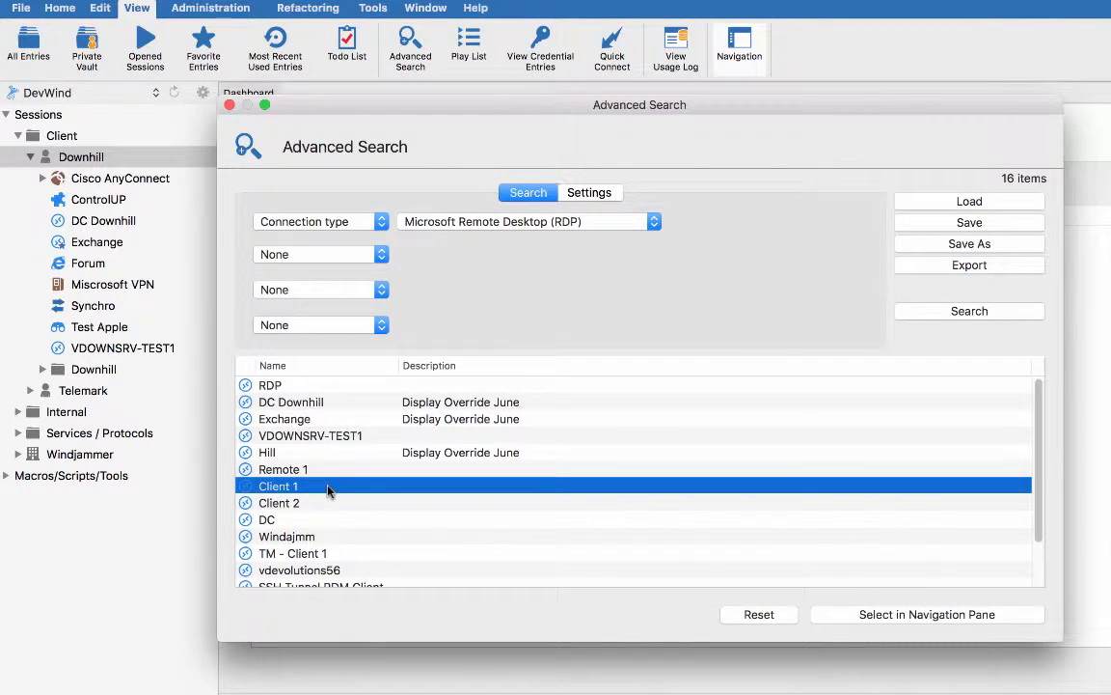
pyautogui.keyDown('shift'); pyautogui.click(326, 503); pyautogui.keyUp('shift')
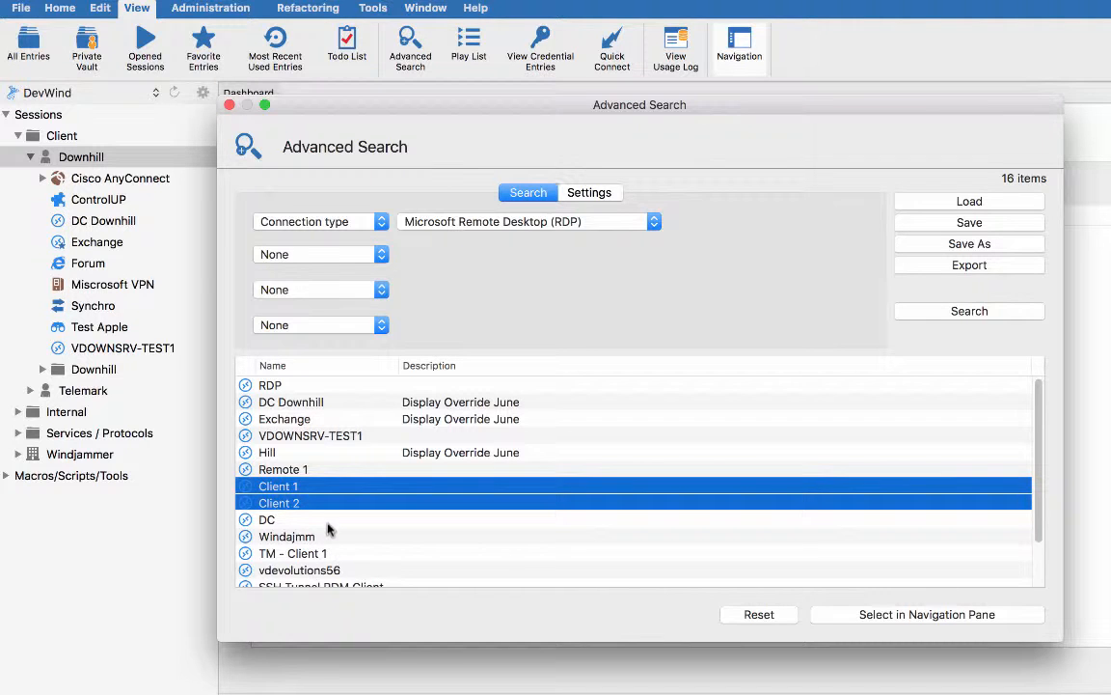
pyautogui.keyDown('super'); pyautogui.click(318, 536); pyautogui.keyUp('super')
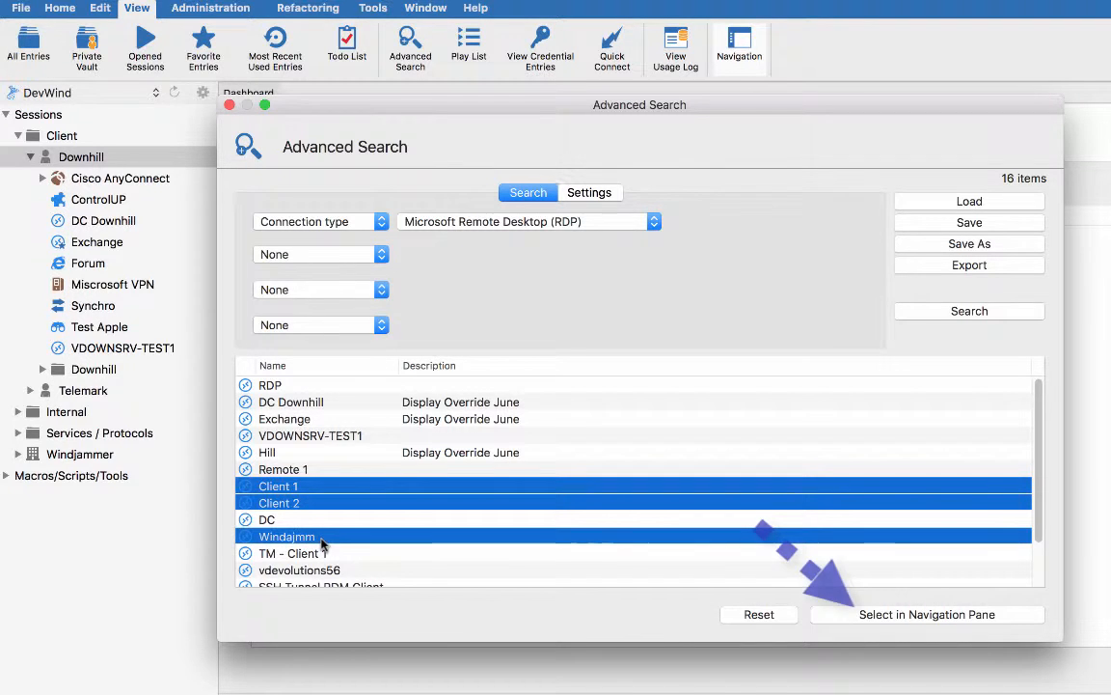
pyautogui.click(912, 614)
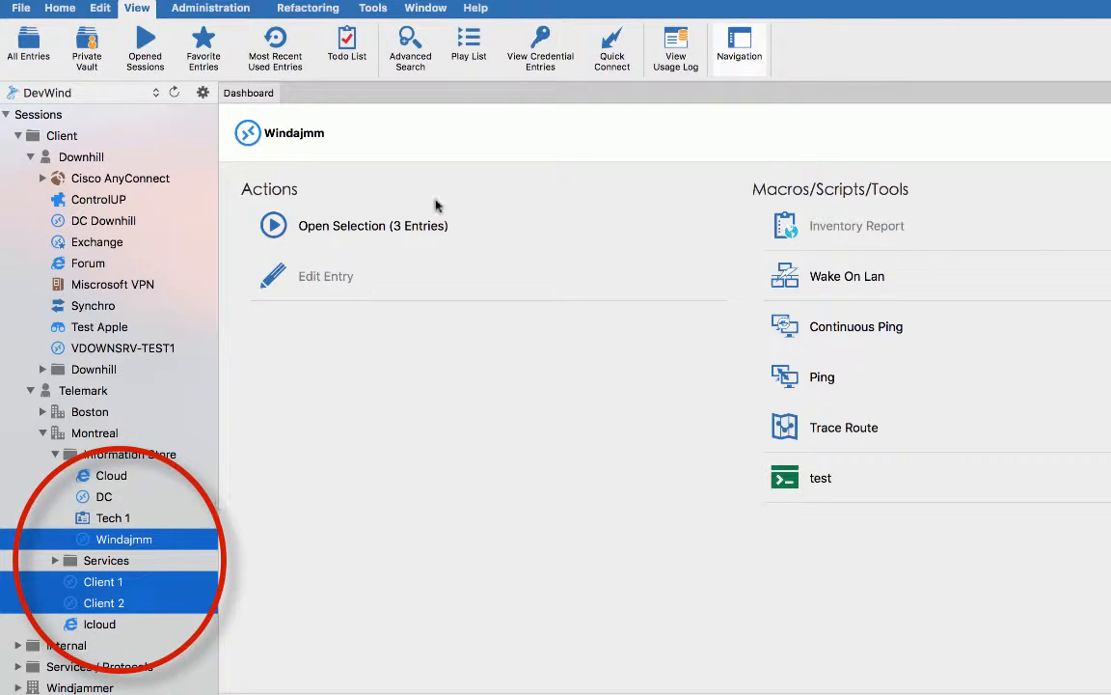
# - Batch change the saved credentials of the three selected entries to Use inherited
pyautogui.click(97, 10)
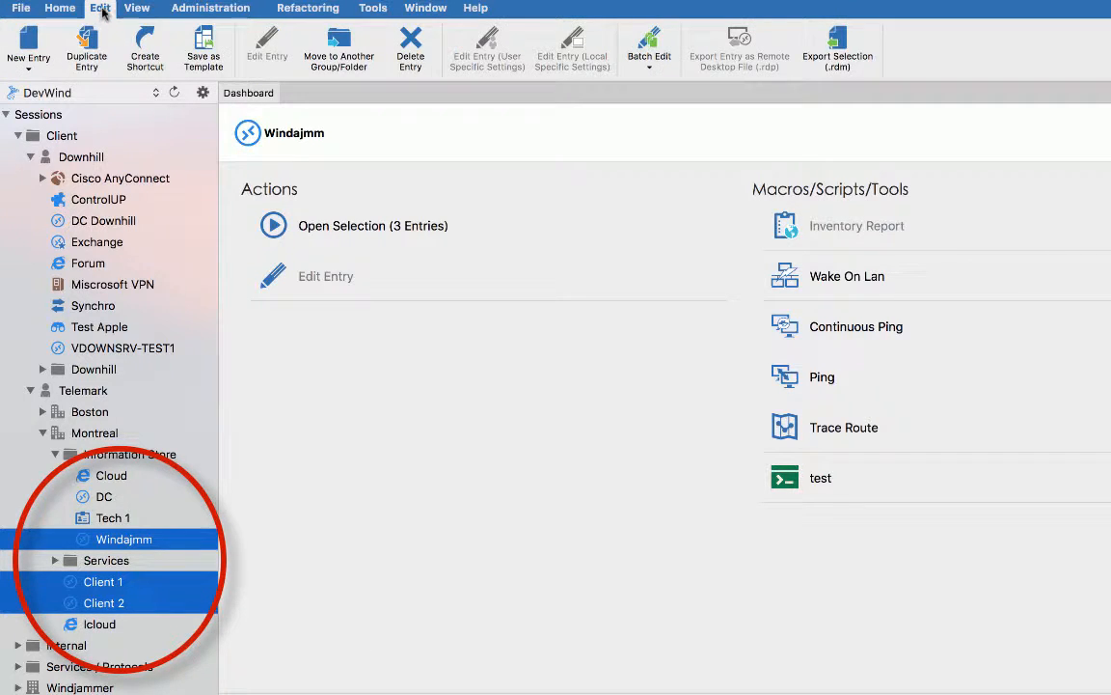
pyautogui.click(662, 75)
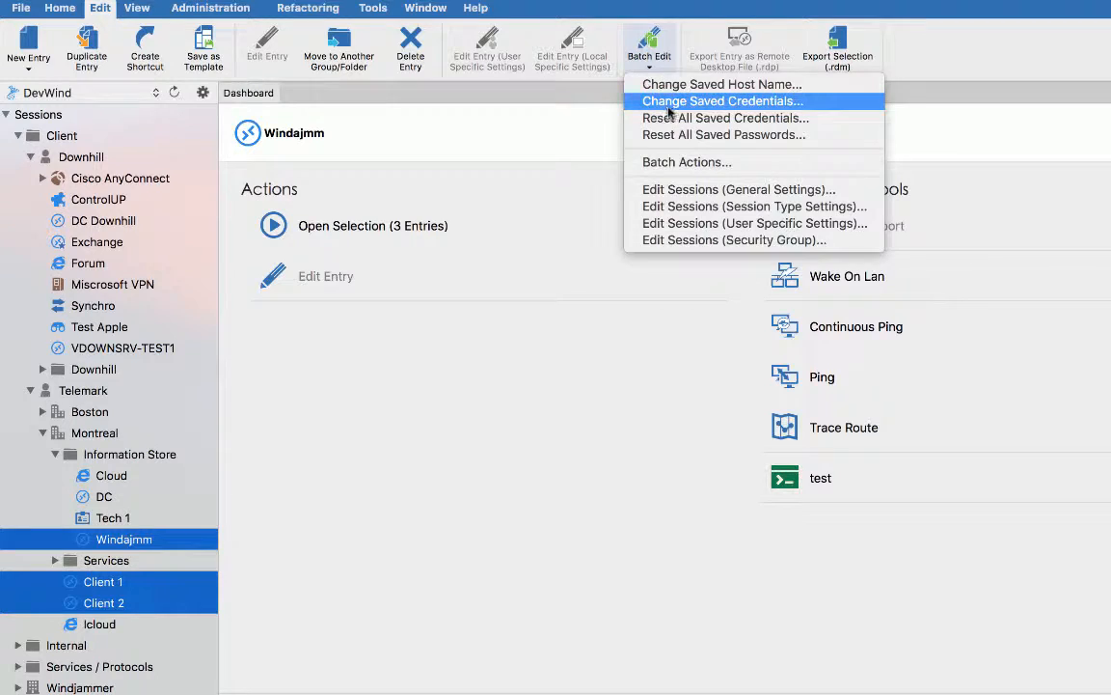
pyautogui.click(669, 107)
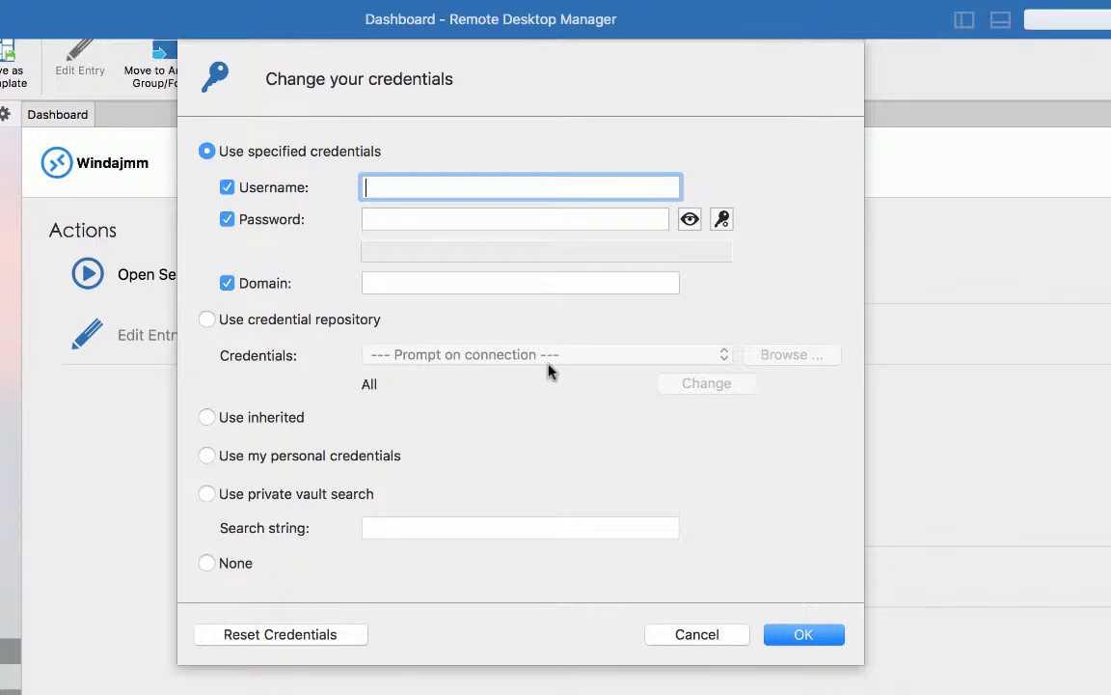
pyautogui.click(206, 418)
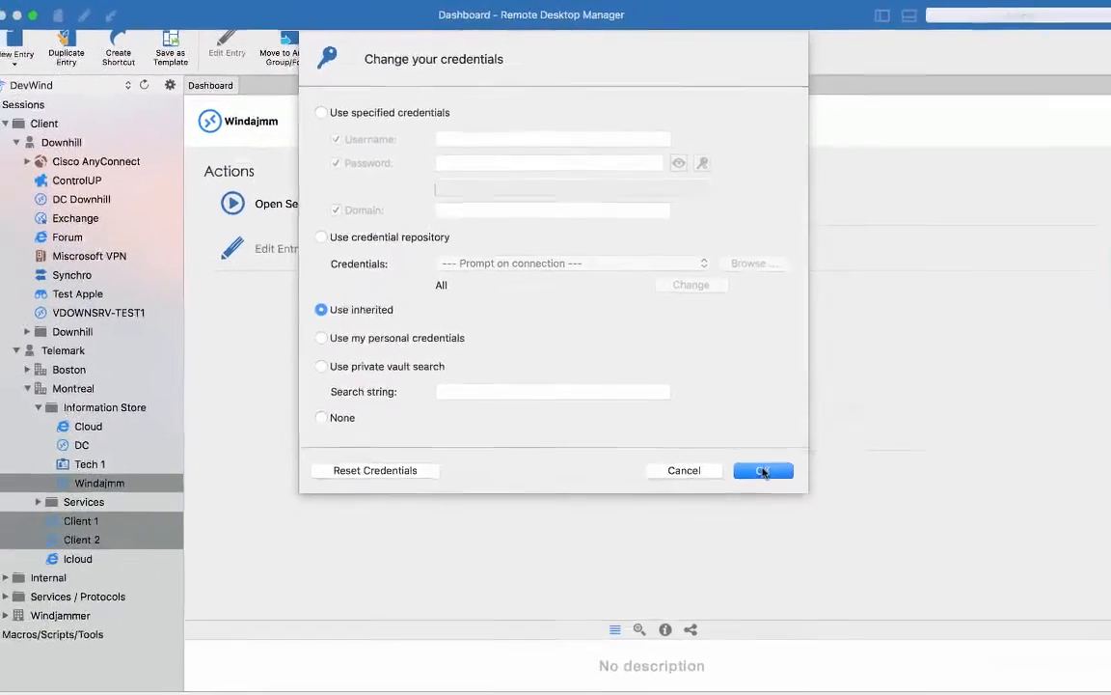
pyautogui.click(795, 595)
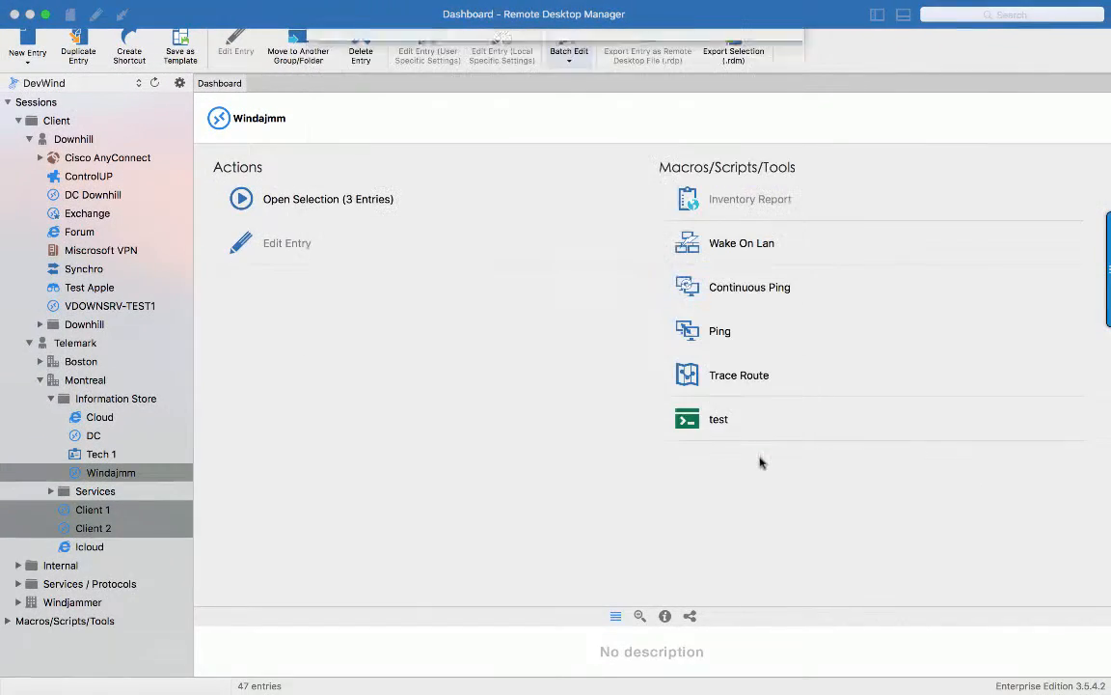
# - Open the Windajmm entry on its own for editing to review its settings
pyautogui.click(111, 475)
pyautogui.rightClick(111, 475)
pyautogui.click(192, 355)
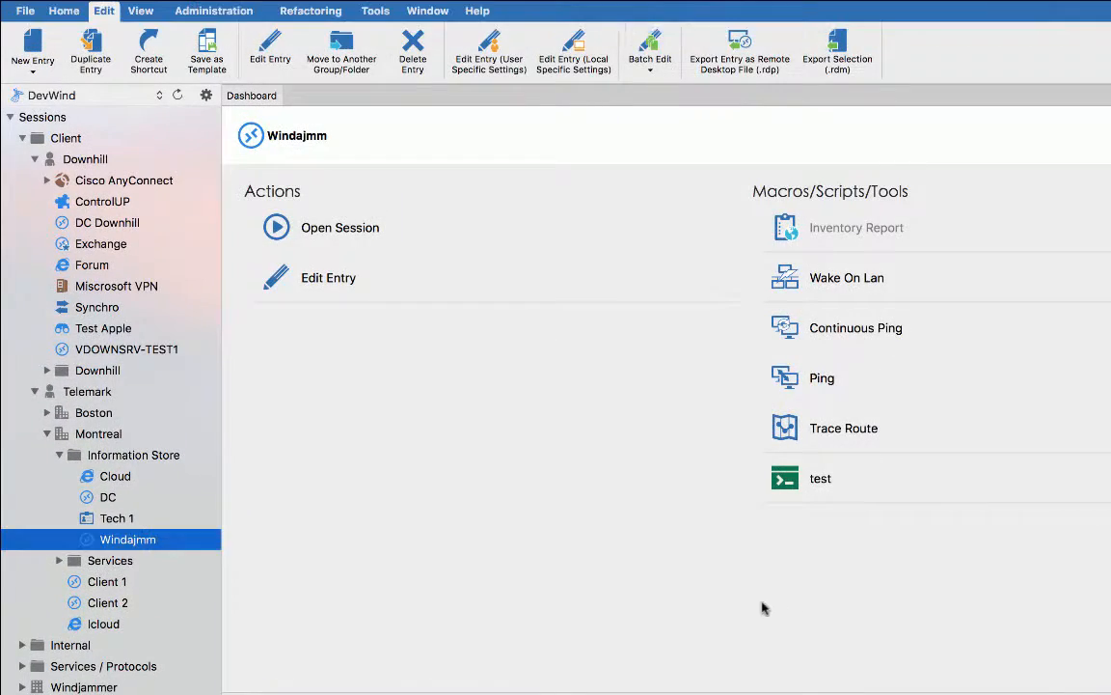
# - Batch edit the Information Store entries' general settings, overriding the group/folder with Client\Downhill and the display with Embedded (tabbed) on Primary monitor
pyautogui.click(652, 53)
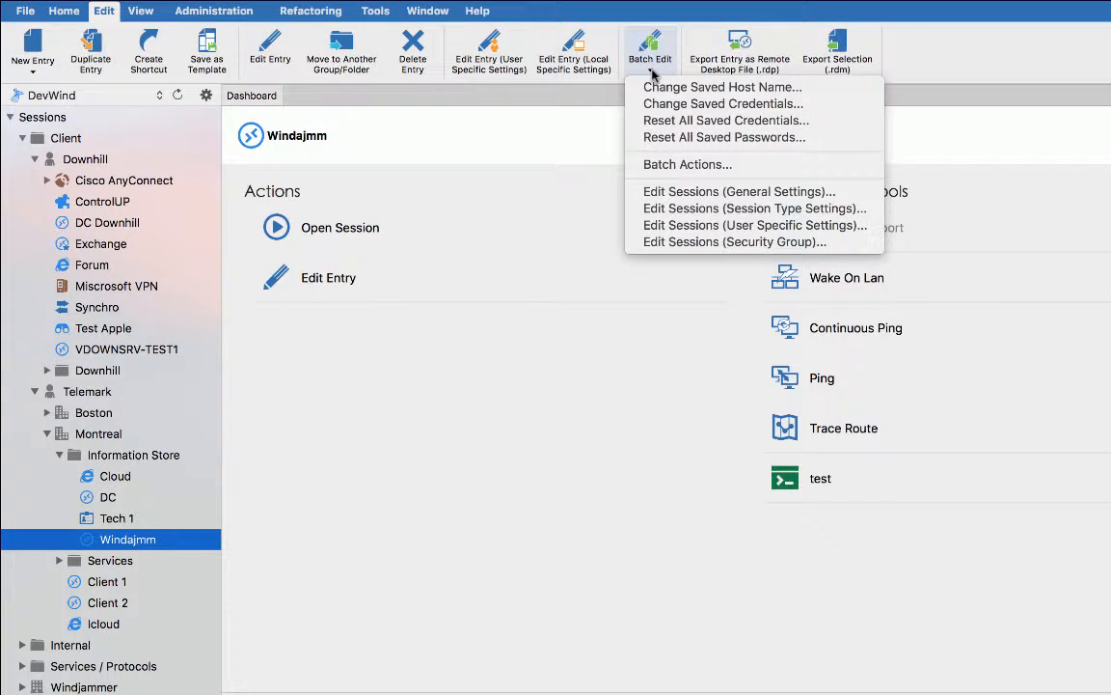
pyautogui.click(706, 192)
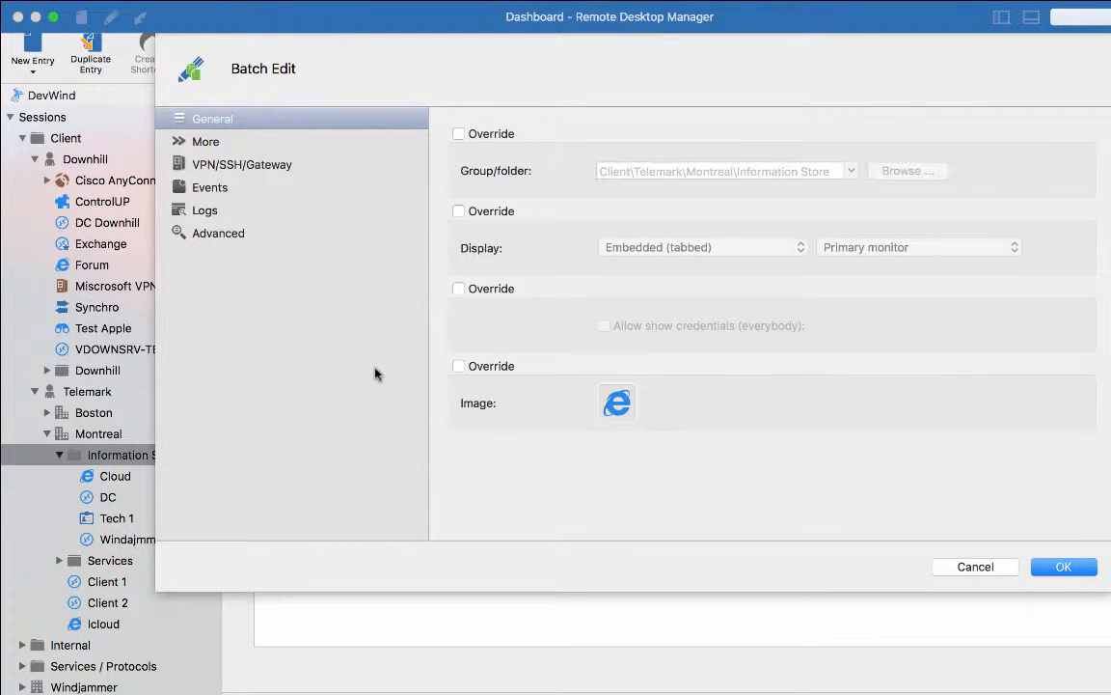
pyautogui.click(458, 211)
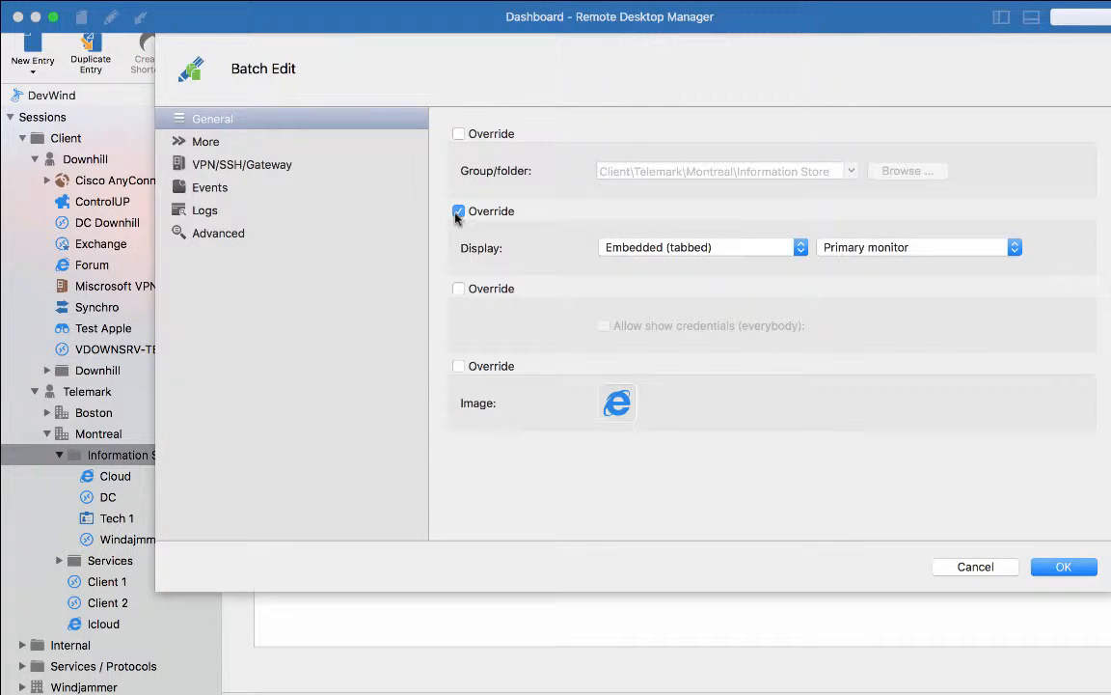
pyautogui.click(458, 134)
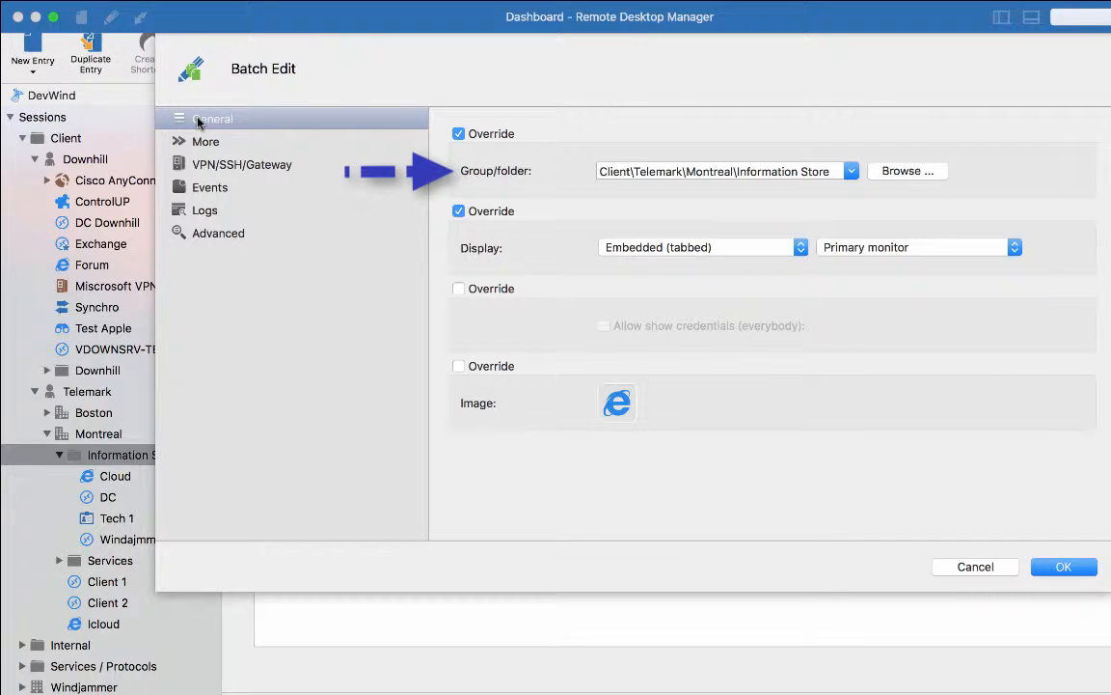
pyautogui.click(694, 171)
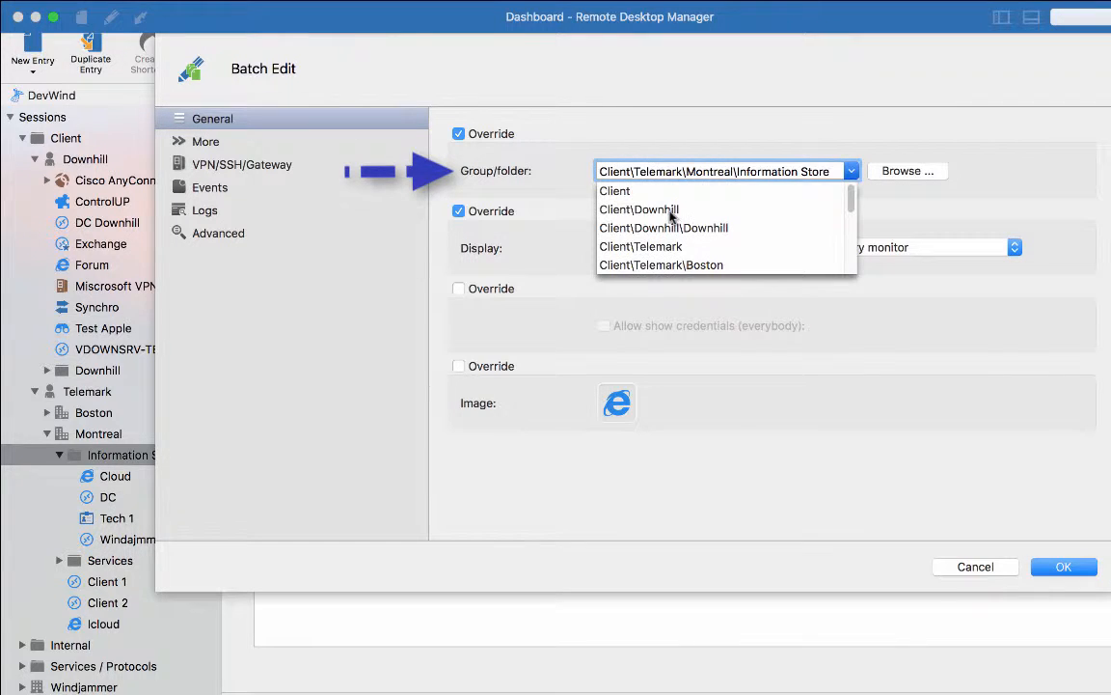
pyautogui.click(672, 209)
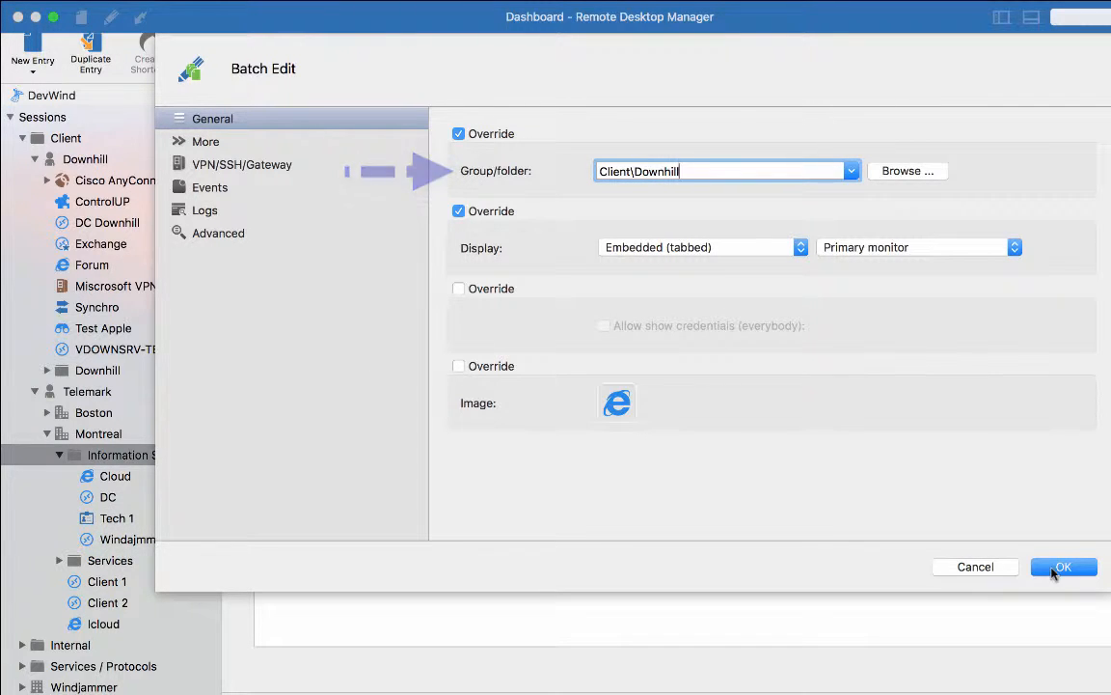
pyautogui.click(1054, 569)
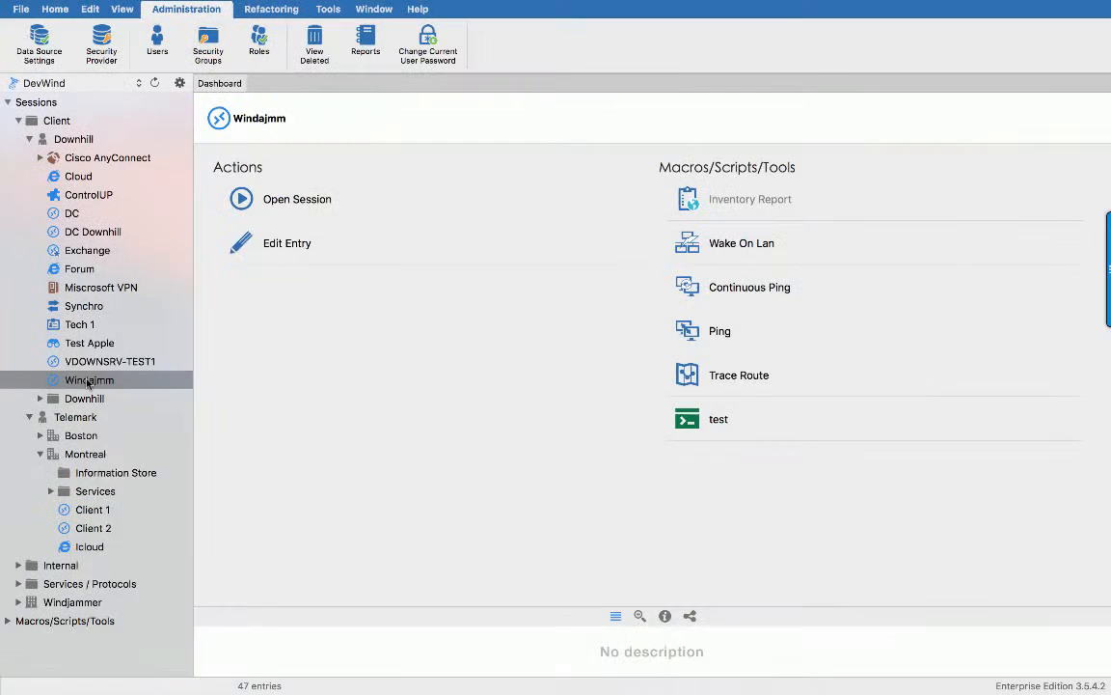
# - Revert the Windajmm entry to its 6/2/2016 8:38:14 AM version from the entry history
pyautogui.rightClick(88, 383)
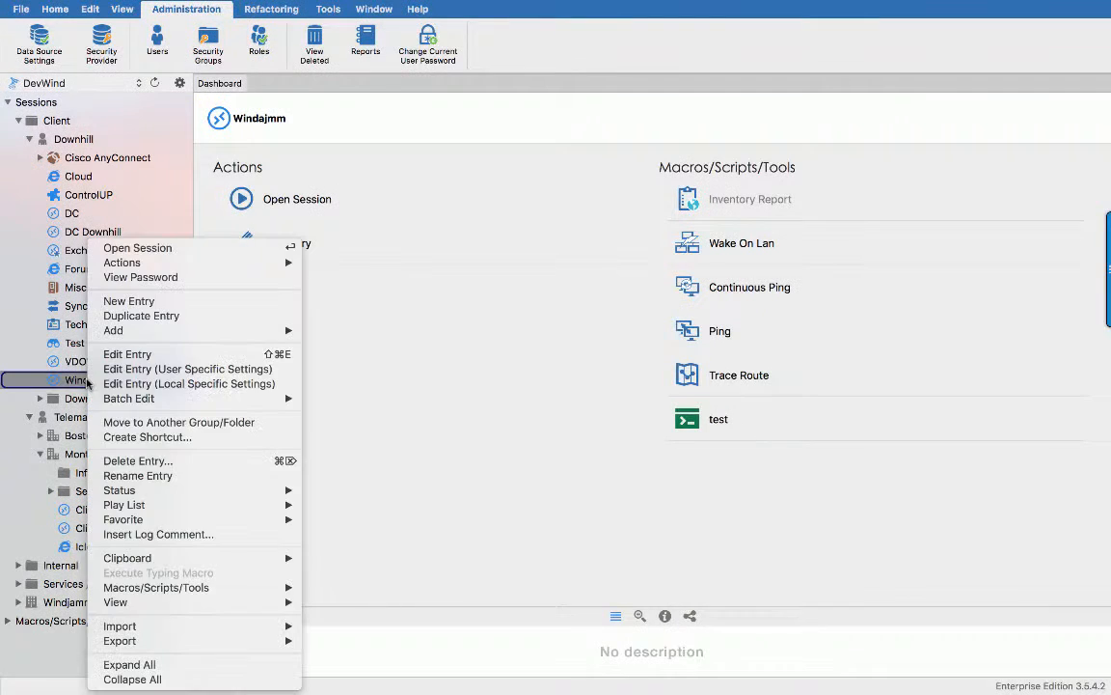
pyautogui.moveTo(168, 608)
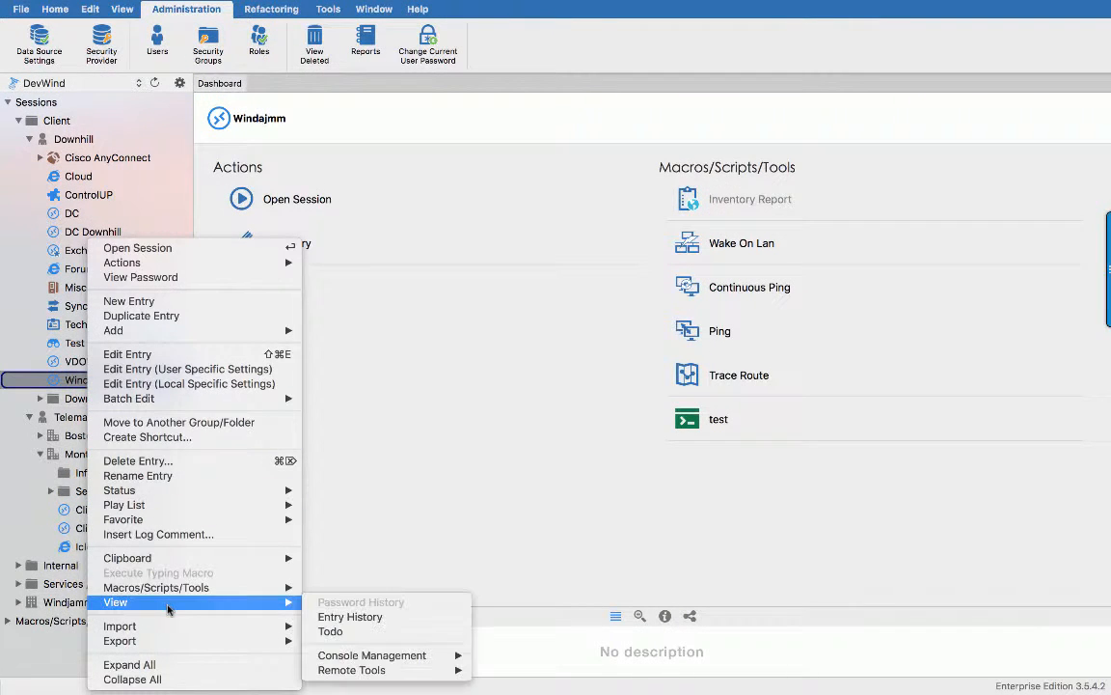
pyautogui.click(354, 616)
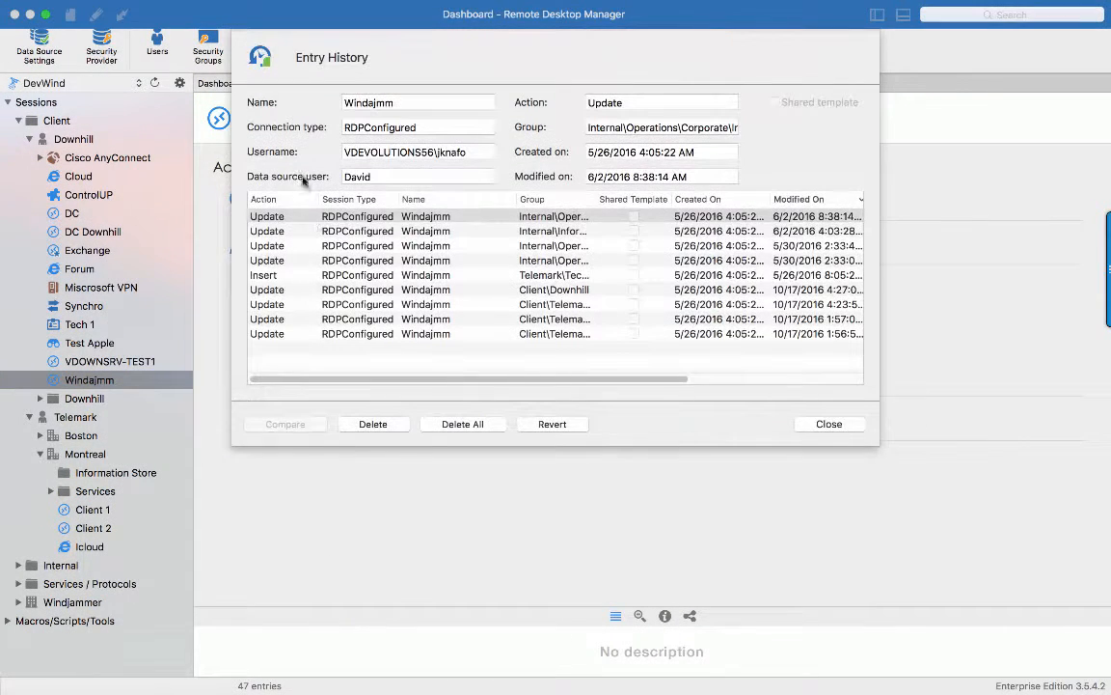
pyautogui.click(576, 428)
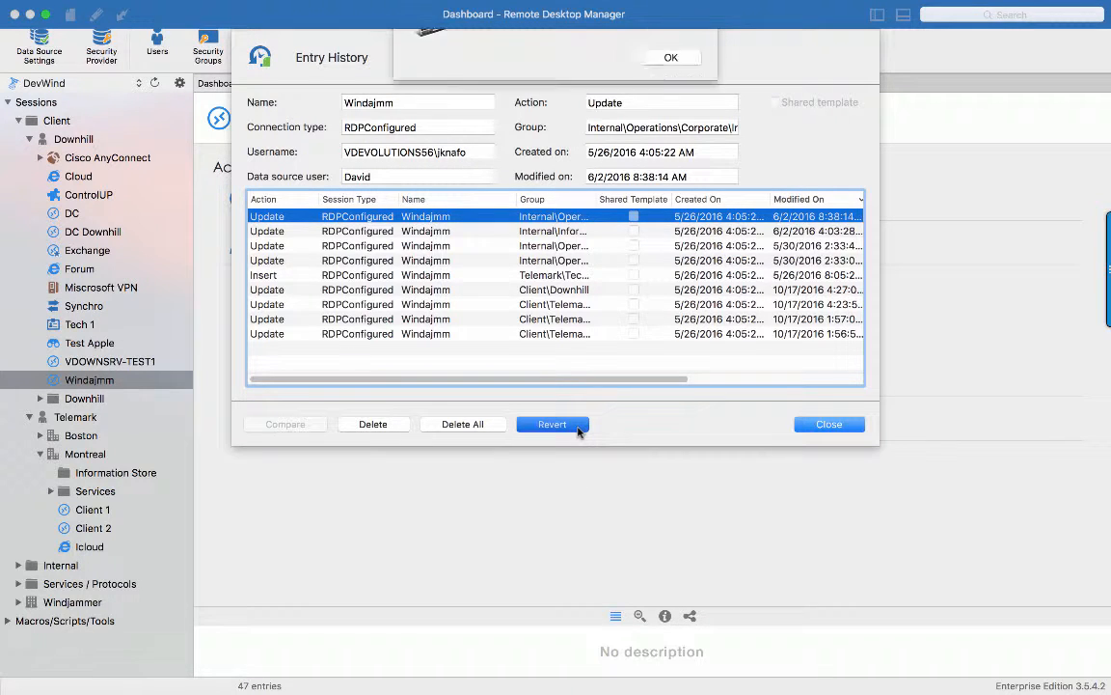
pyautogui.click(672, 107)
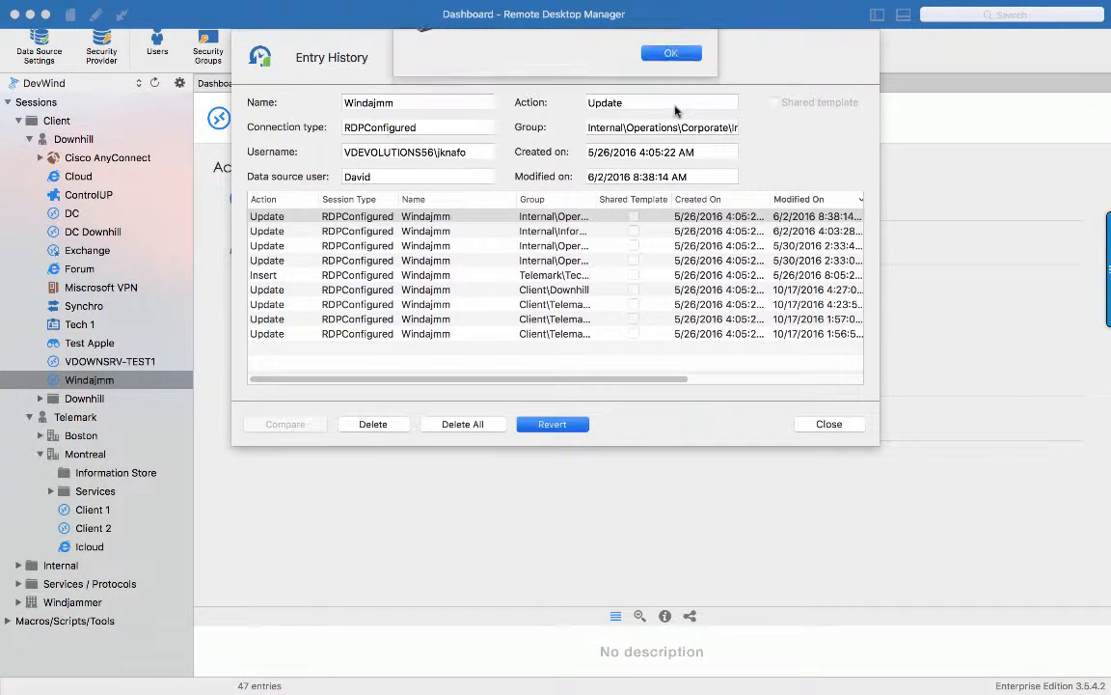
pyautogui.click(830, 424)
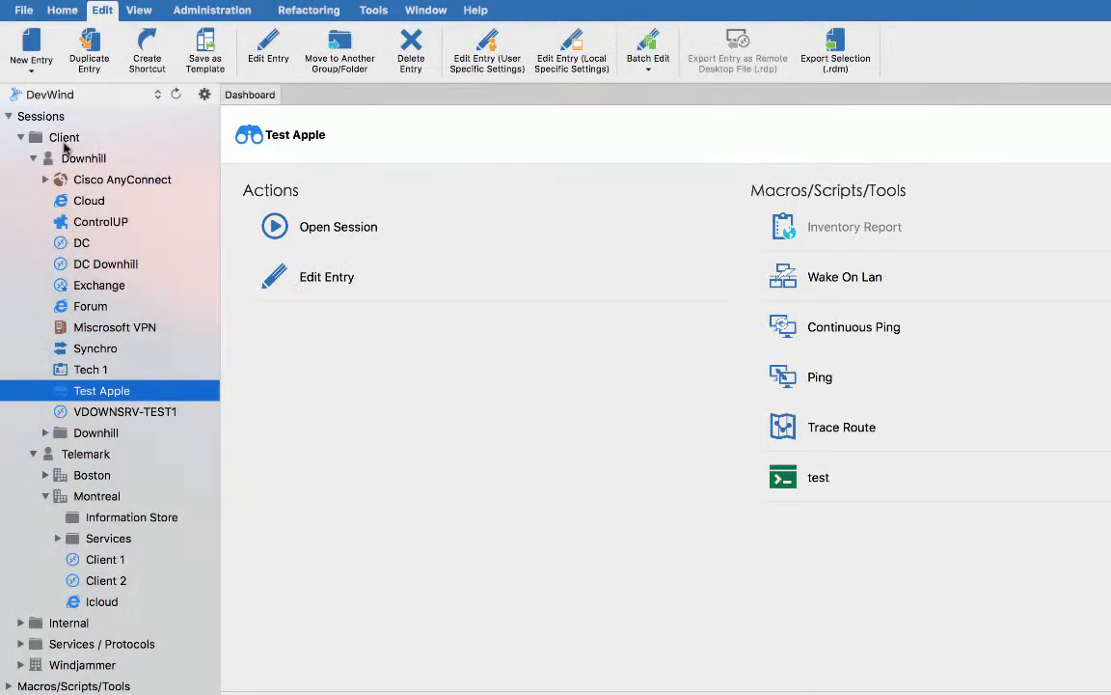
# - Batch edit the general settings of all entries in the Client folder, overriding the display with Undocked
pyautogui.click(63, 138)
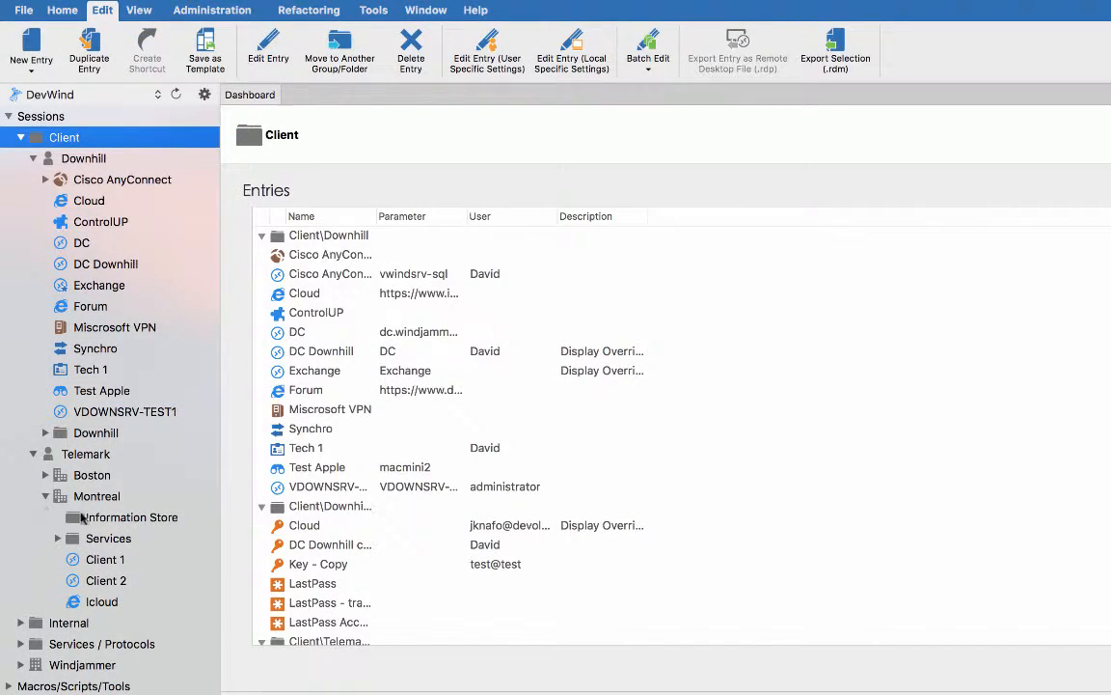
pyautogui.click(649, 60)
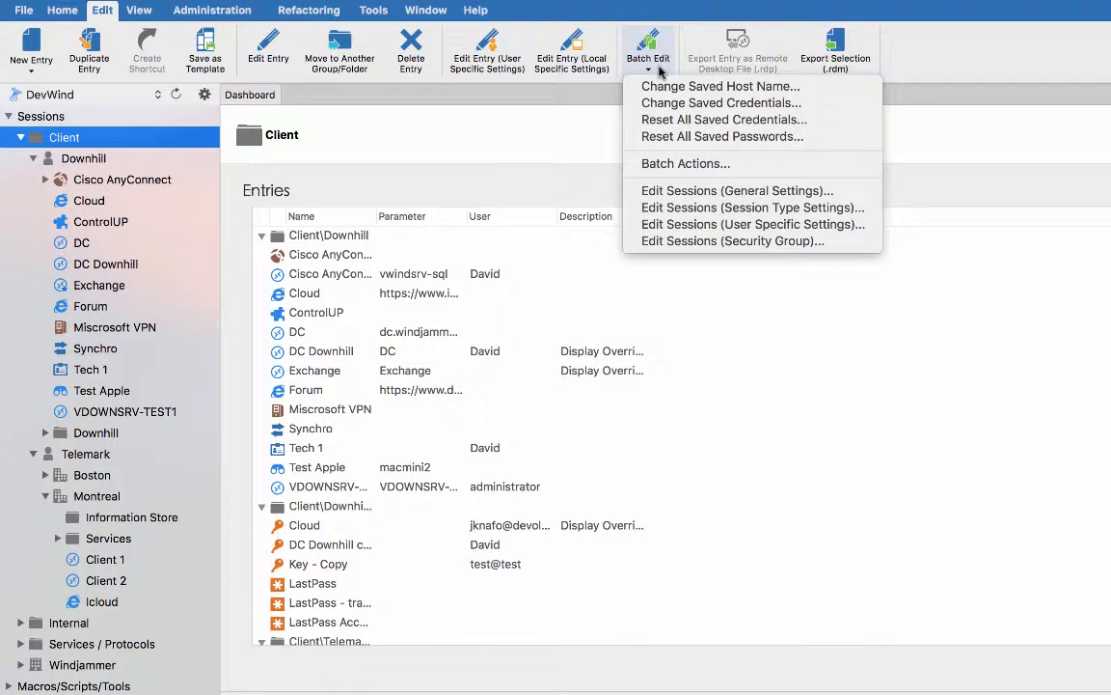
pyautogui.click(675, 191)
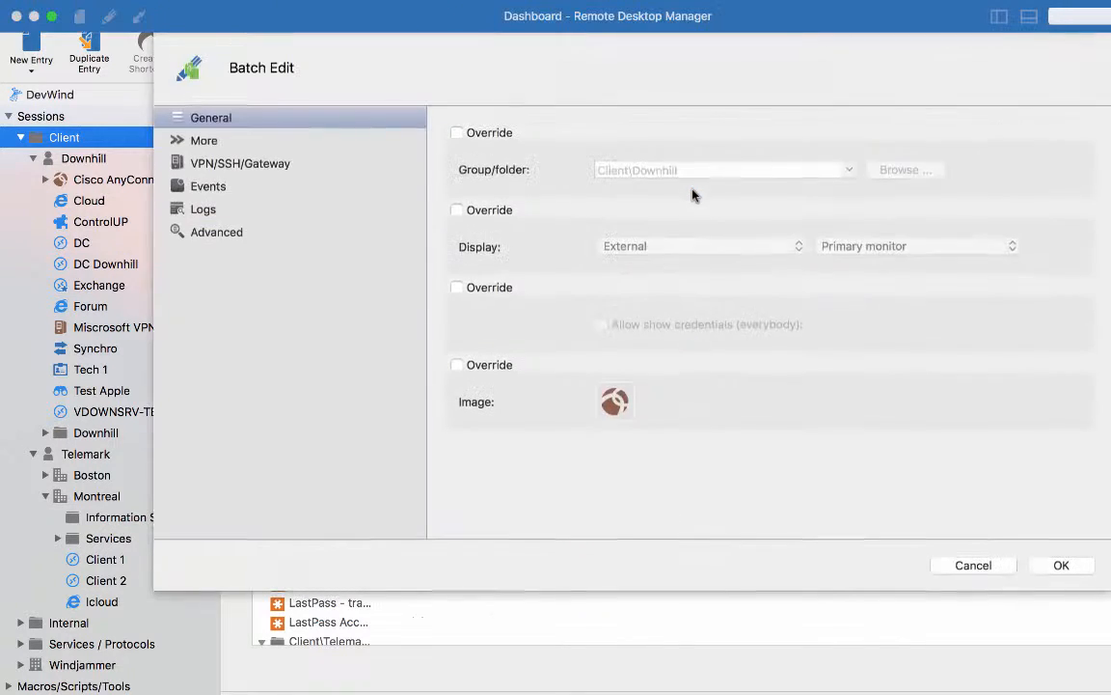
pyautogui.click(458, 211)
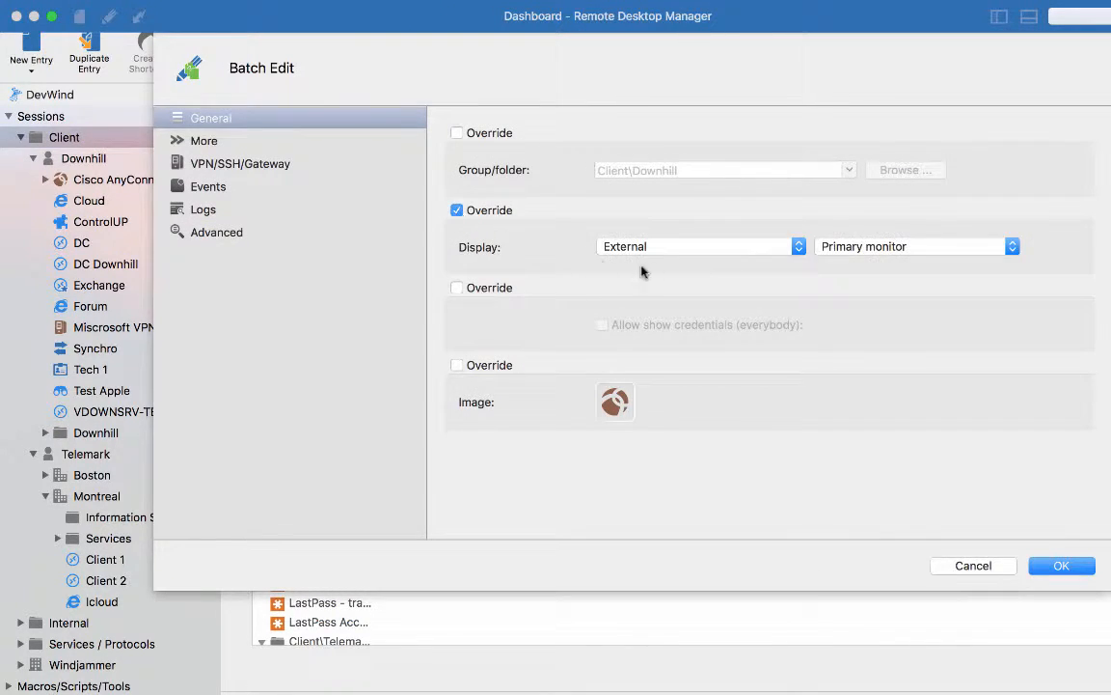
pyautogui.click(690, 248)
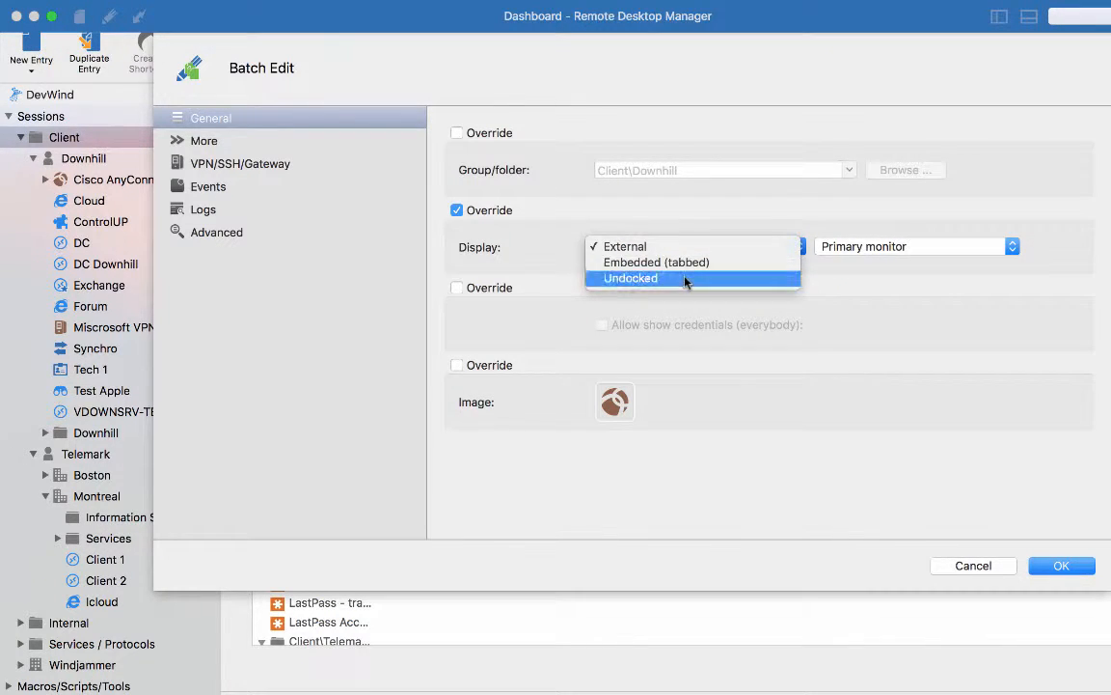
pyautogui.click(687, 279)
# - Override the Client entries' description with the text "Display Override August" and apply the batch edit
pyautogui.click(224, 140)
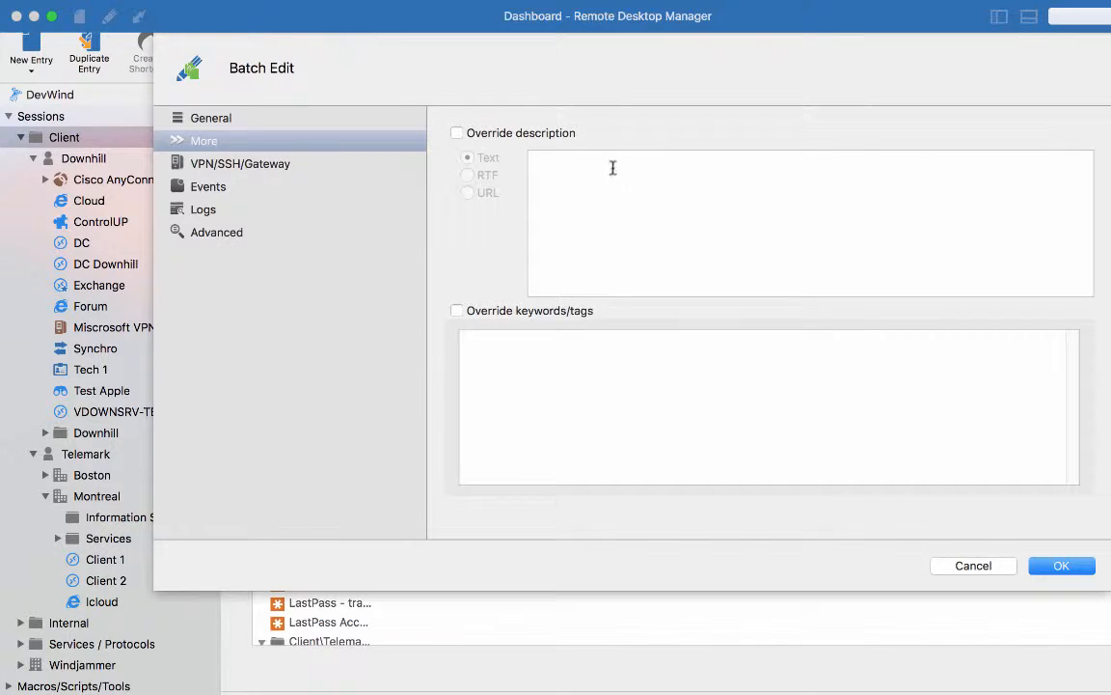
pyautogui.click(588, 183)
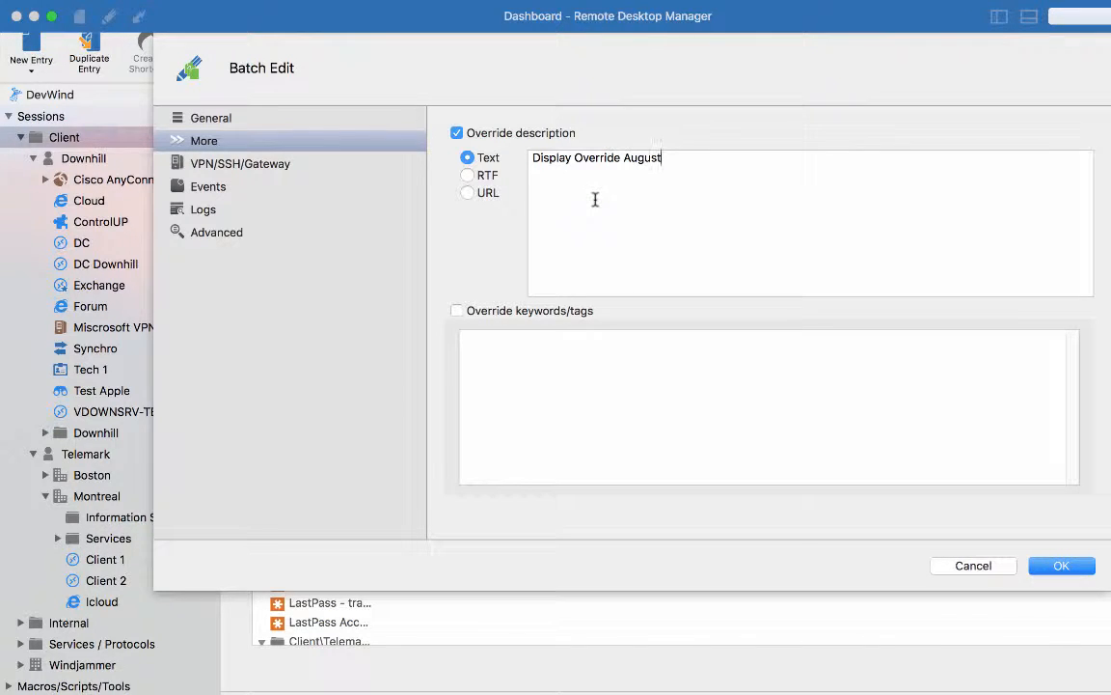
pyautogui.click(1060, 566)
# - Check the description of the DC and DC Downhill entries in the Downhill folder
pyautogui.doubleClick(82, 245)
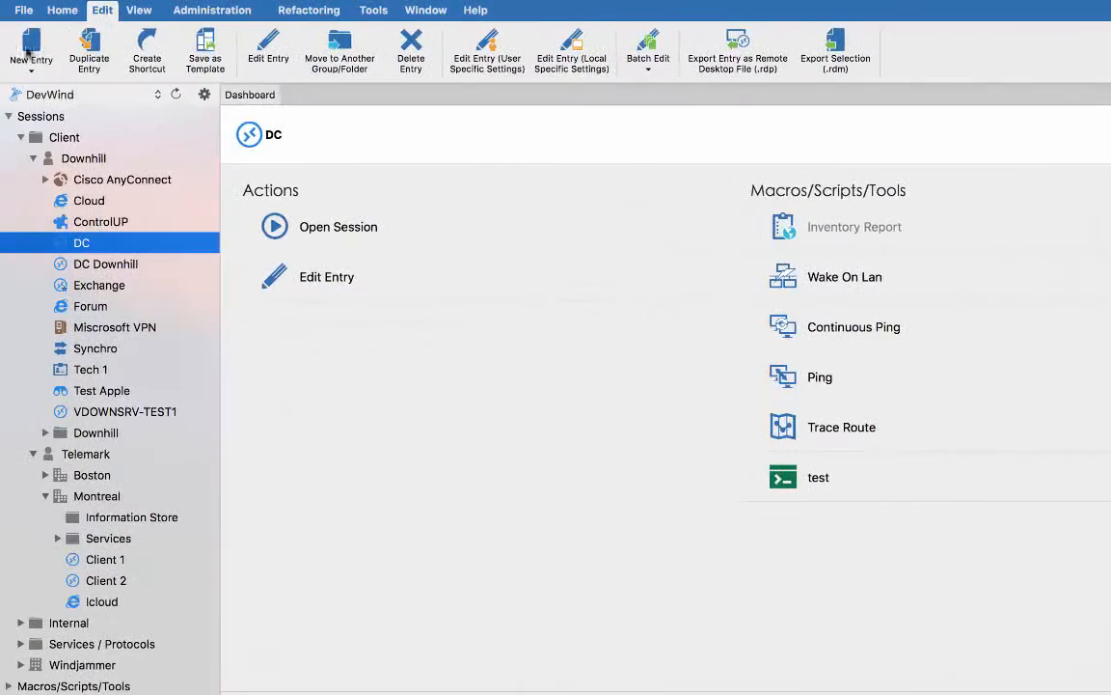
pyautogui.click(104, 262)
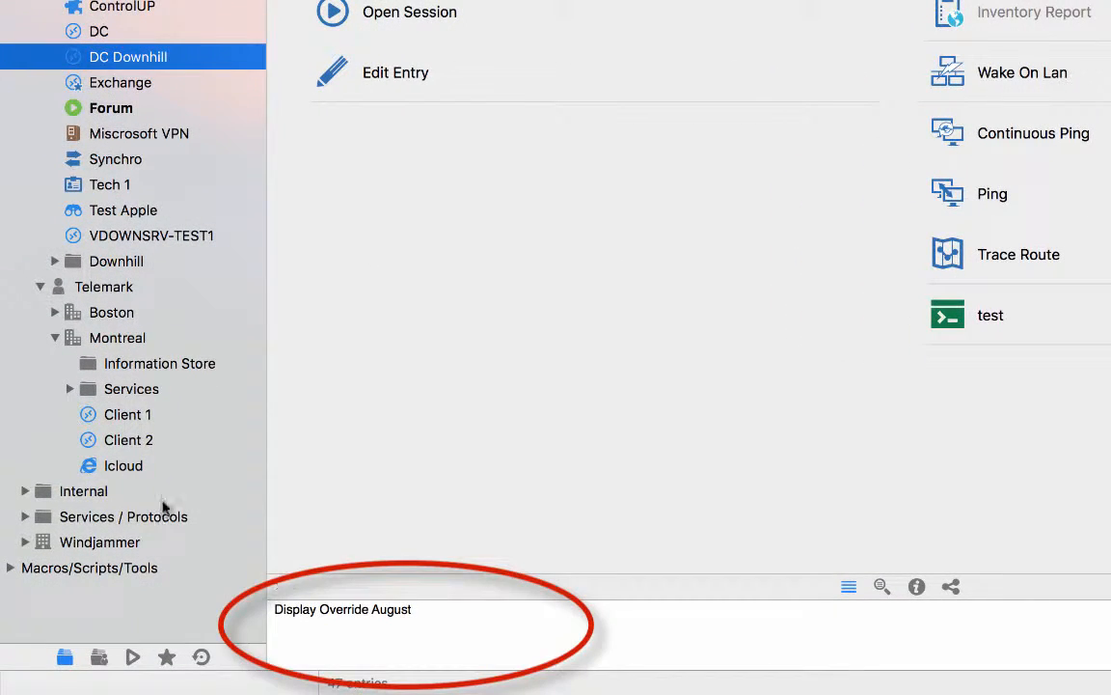
# - View the session type batch edit settings for the Client 2 entry and leave them without changes
pyautogui.click(114, 440)
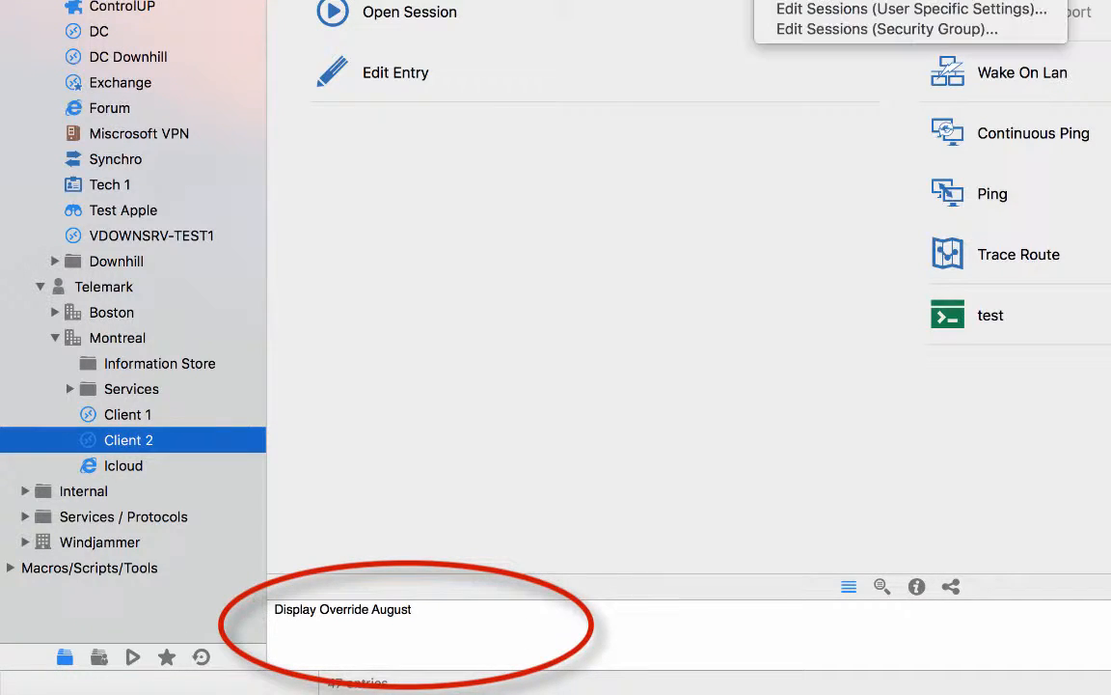
pyautogui.click(594, 184)
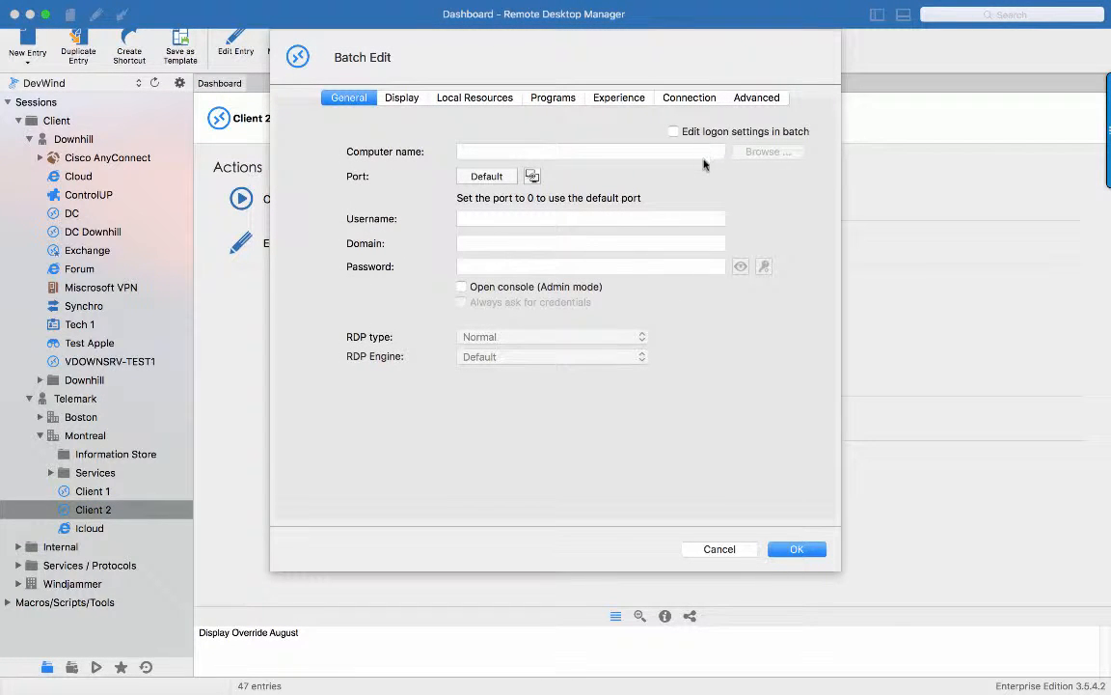
pyautogui.click(734, 551)
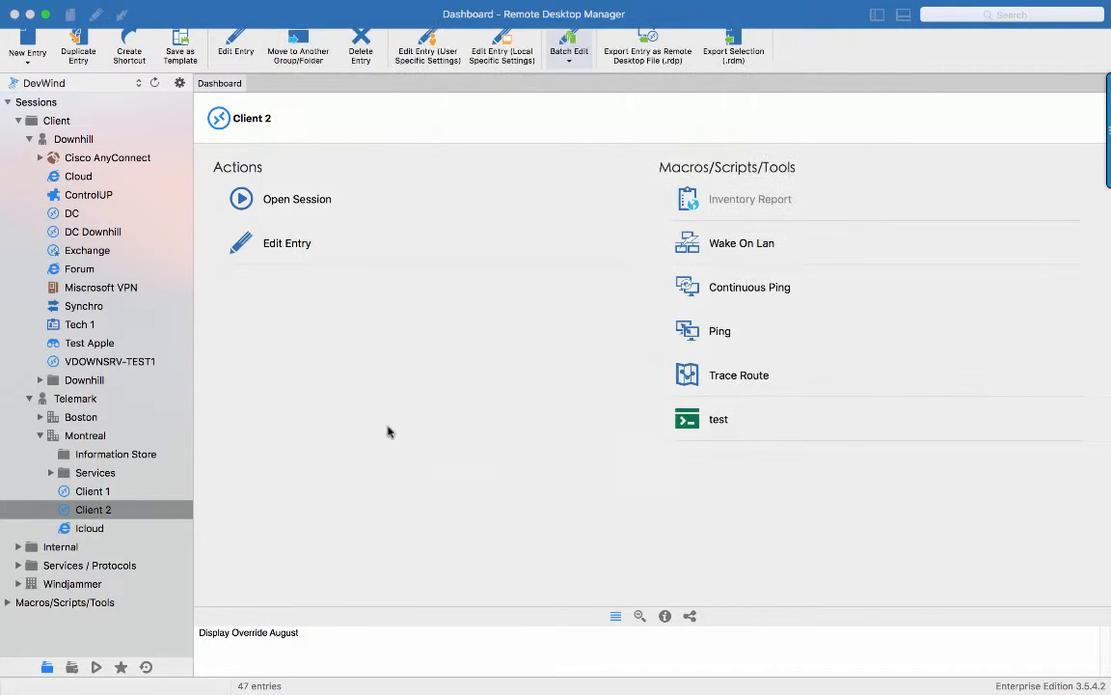
# - Try to batch edit the session type settings of the Forum website entry
pyautogui.rightClick(73, 273)
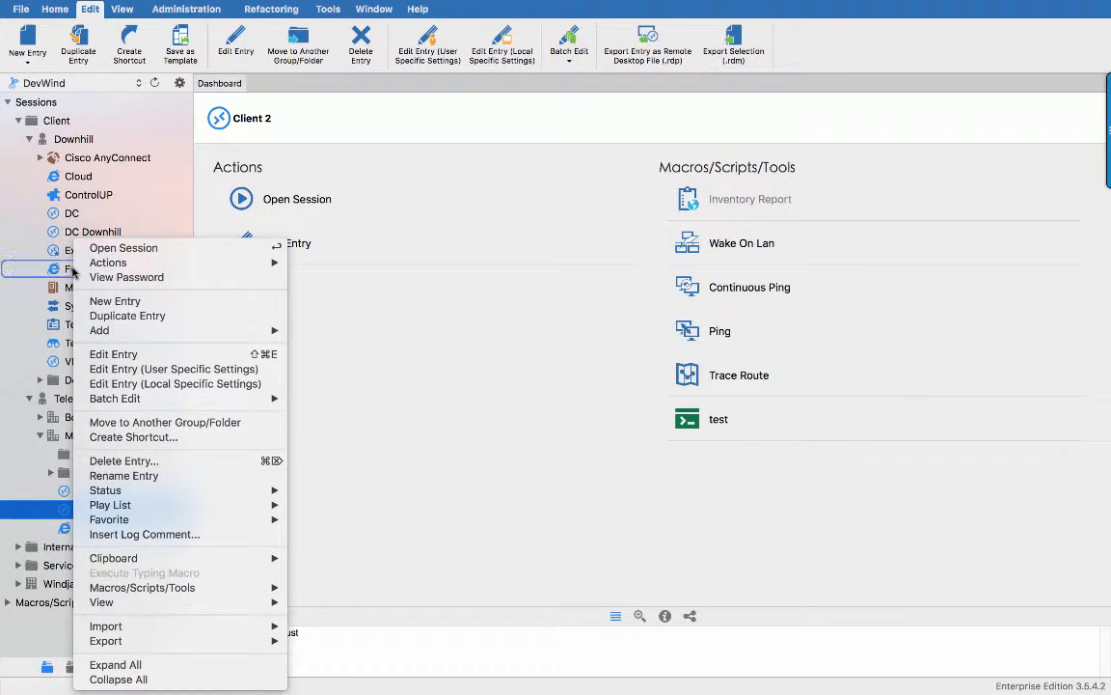
pyautogui.click(54, 273)
pyautogui.click(65, 269)
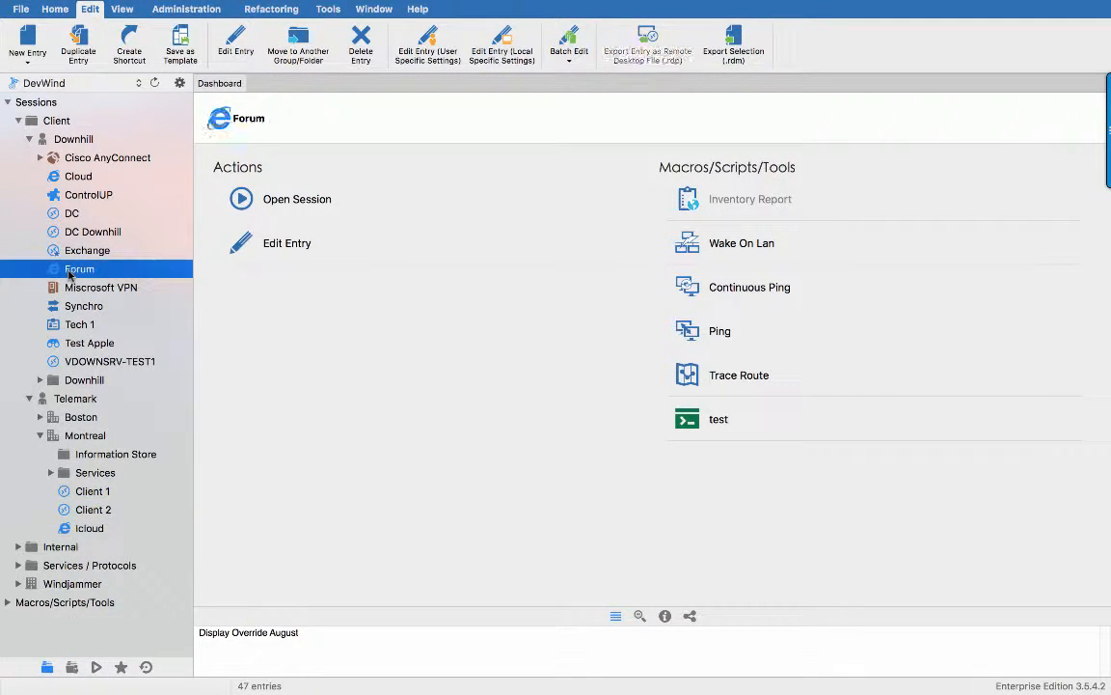
pyautogui.rightClick(71, 277)
pyautogui.moveTo(232, 398)
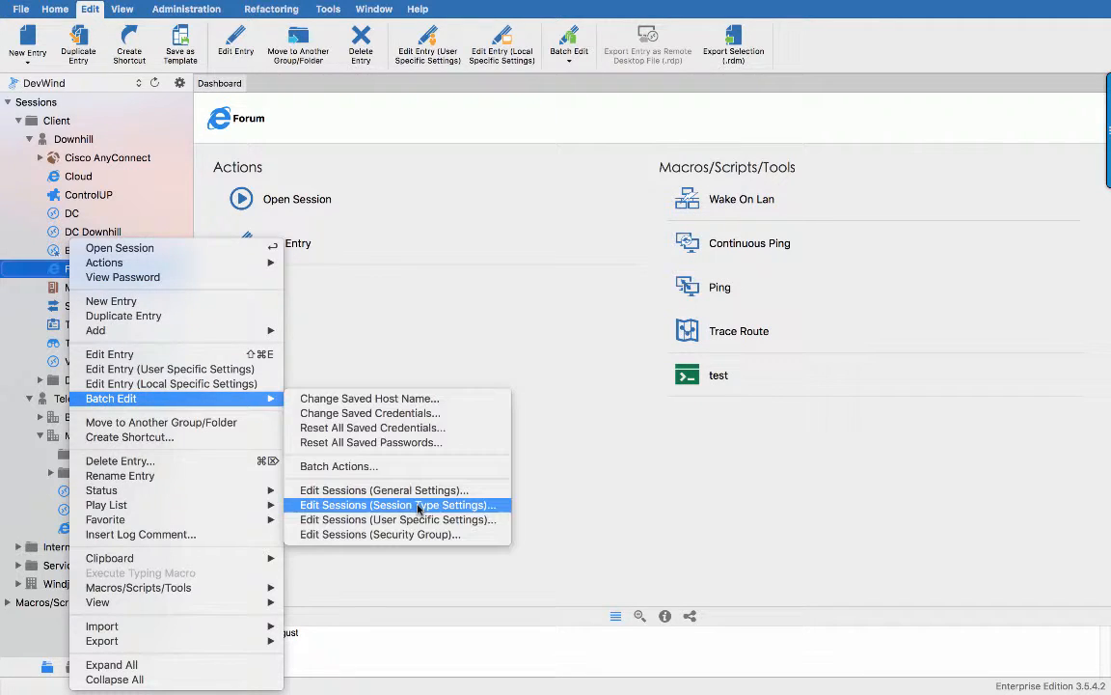
pyautogui.click(417, 505)
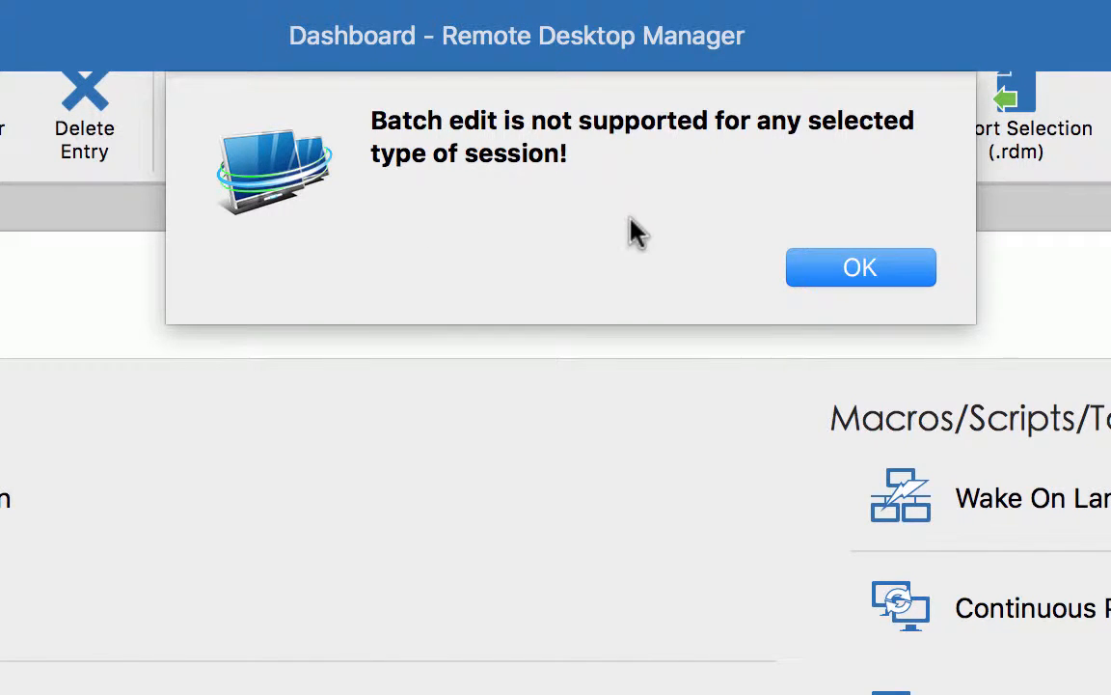
pyautogui.click(853, 270)
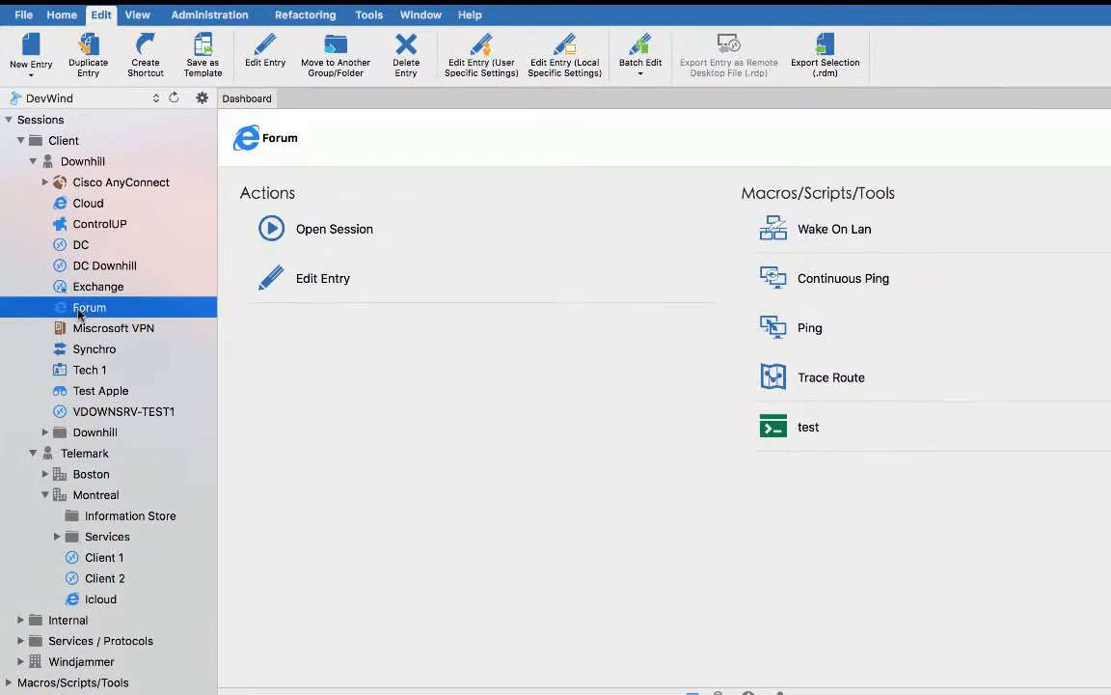
# - Review the Display and Local Resources options in the DC entry's session type batch edit, leaving without changes
pyautogui.press('Up')
pyautogui.press('Up')
pyautogui.press('Up')
pyautogui.click(639, 72)
pyautogui.click(665, 211)
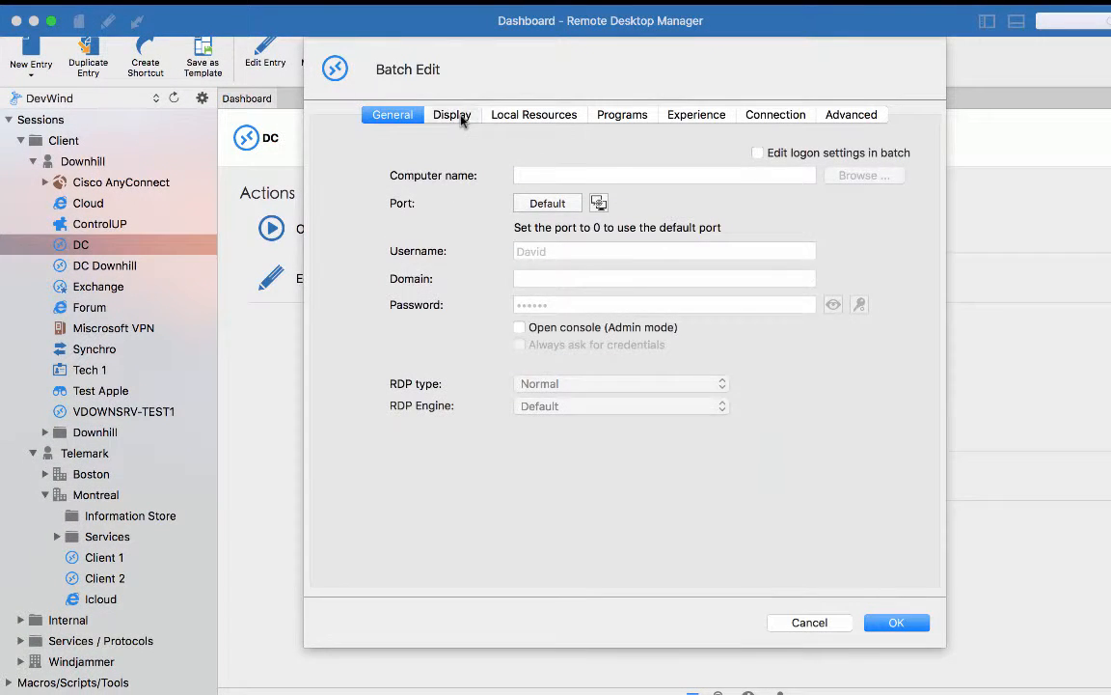
pyautogui.click(469, 119)
pyautogui.click(522, 117)
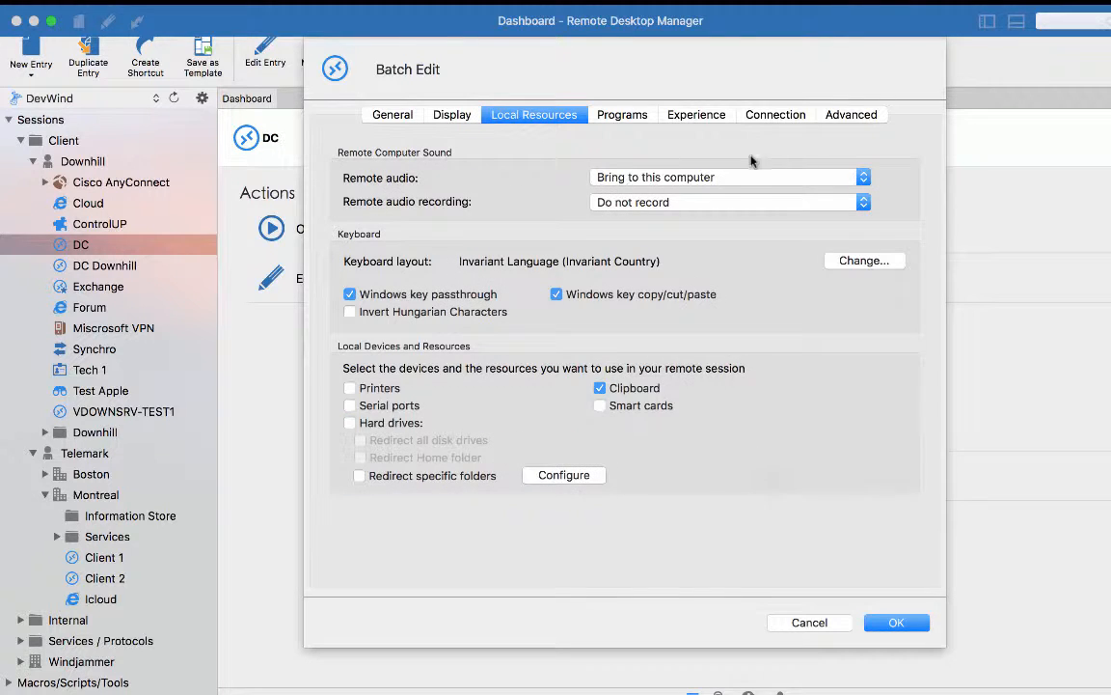
pyautogui.click(810, 622)
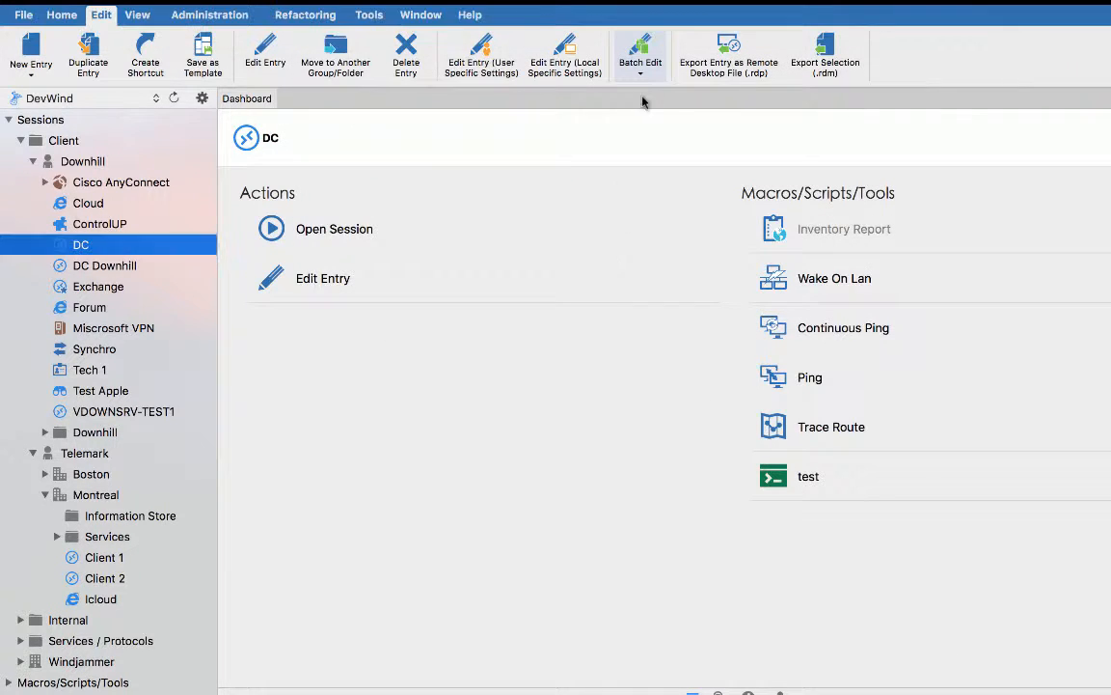
# - View the batch actions available for the DC entry without running any of them
pyautogui.click(642, 75)
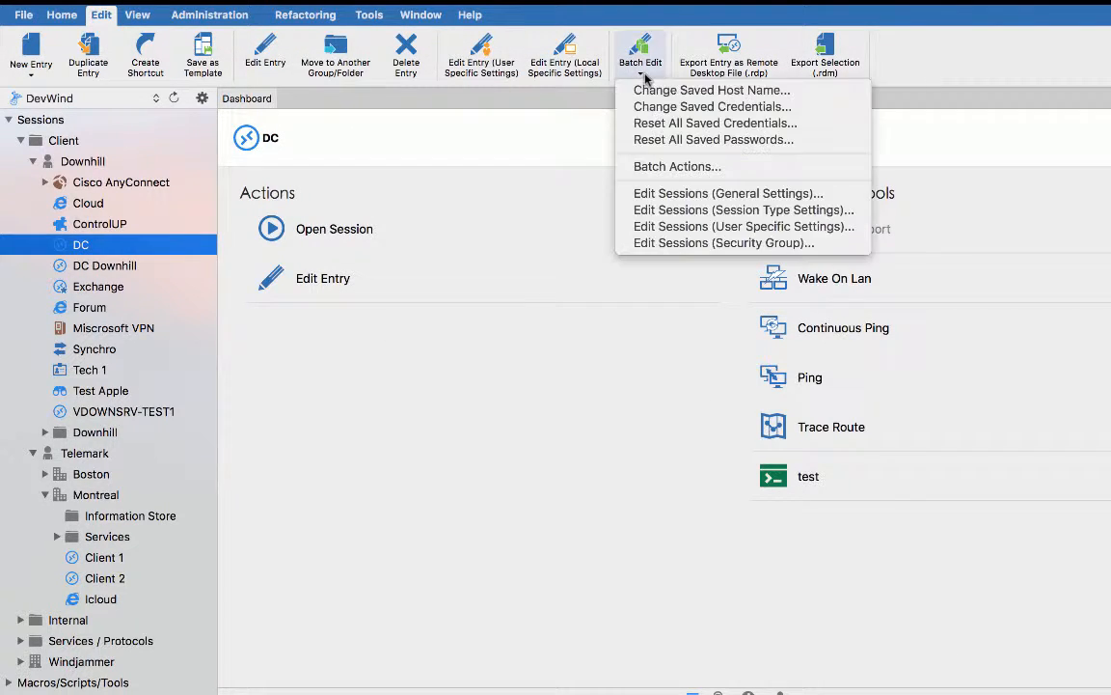
pyautogui.click(663, 168)
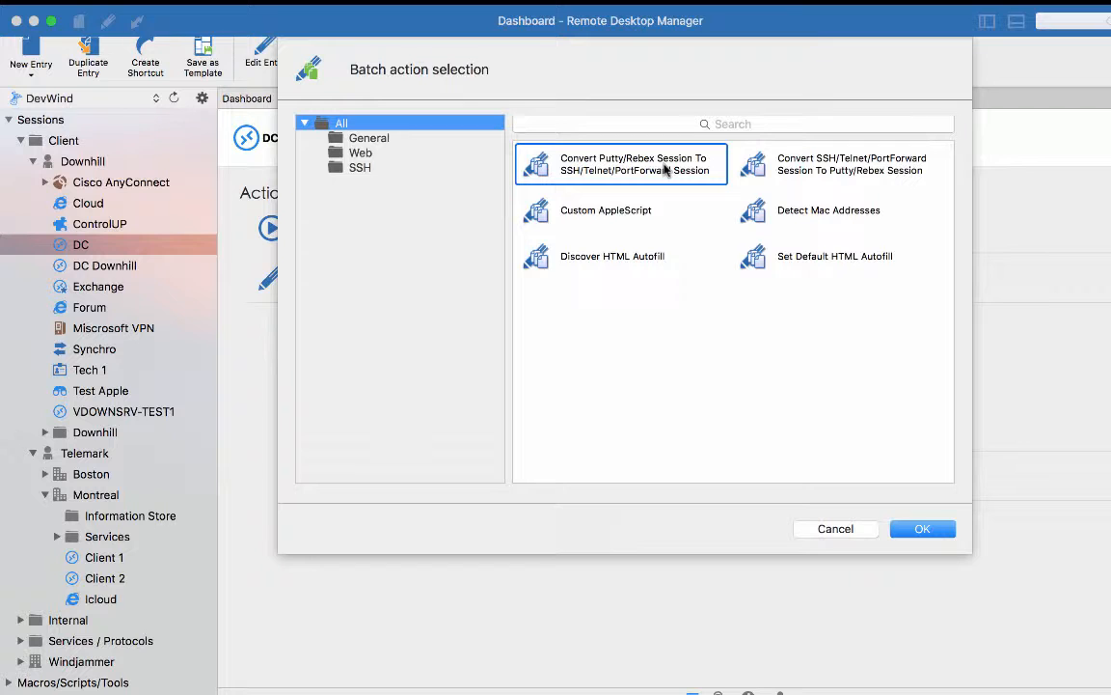
pyautogui.click(839, 534)
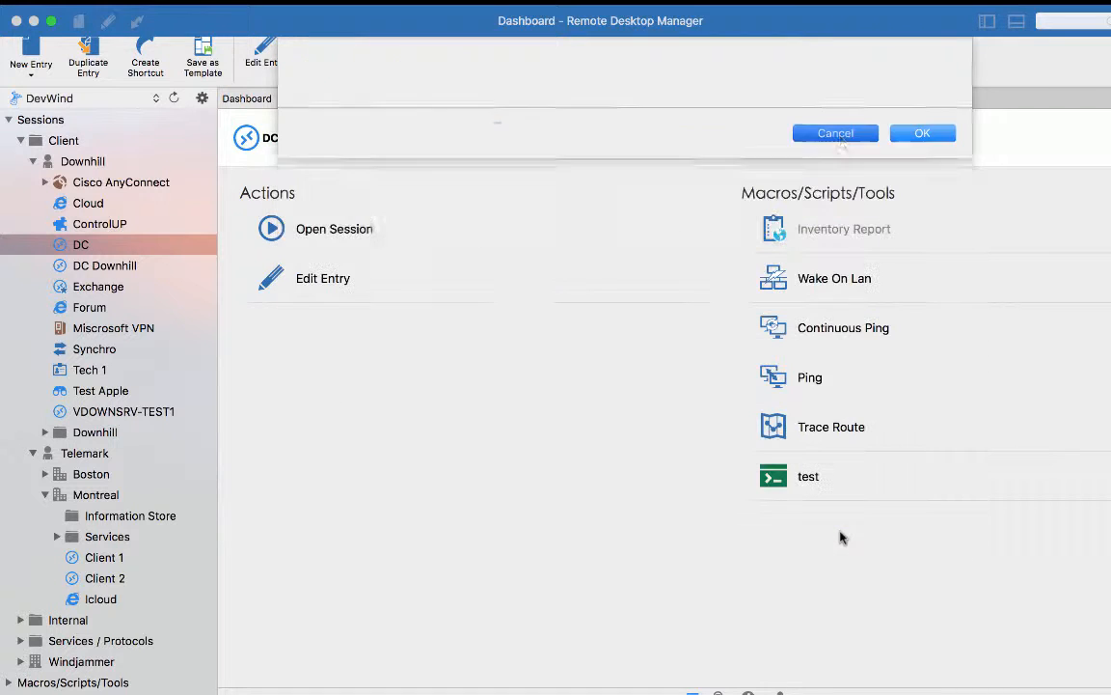
pyautogui.click(93, 309)
pyautogui.rightClick(93, 309)
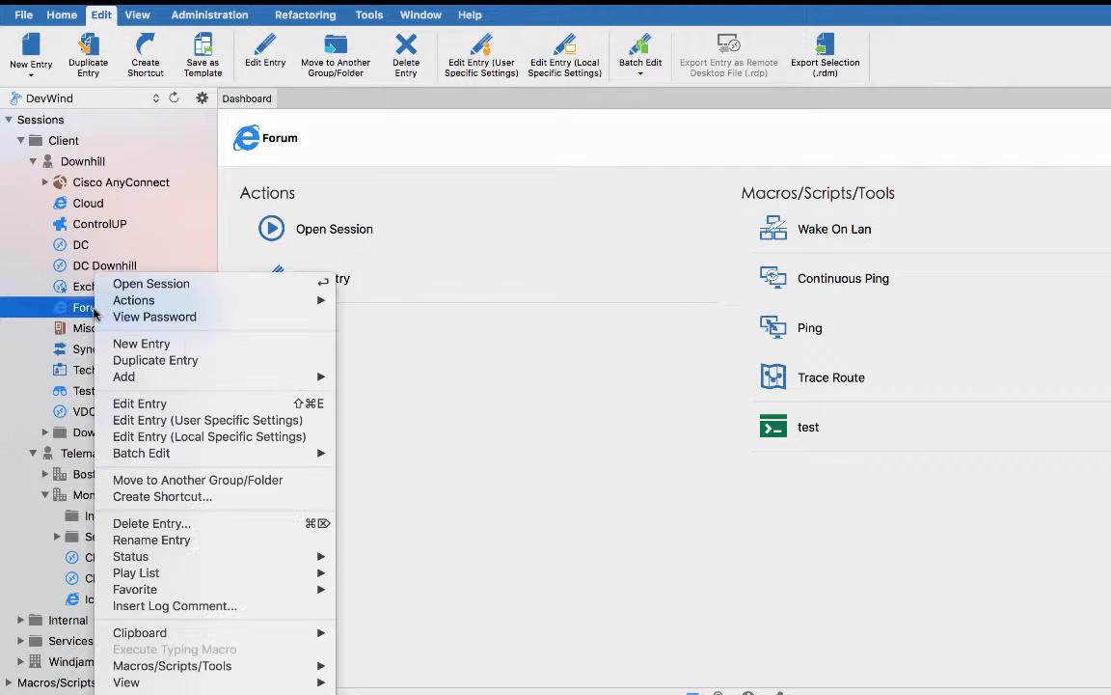
pyautogui.moveTo(215, 458)
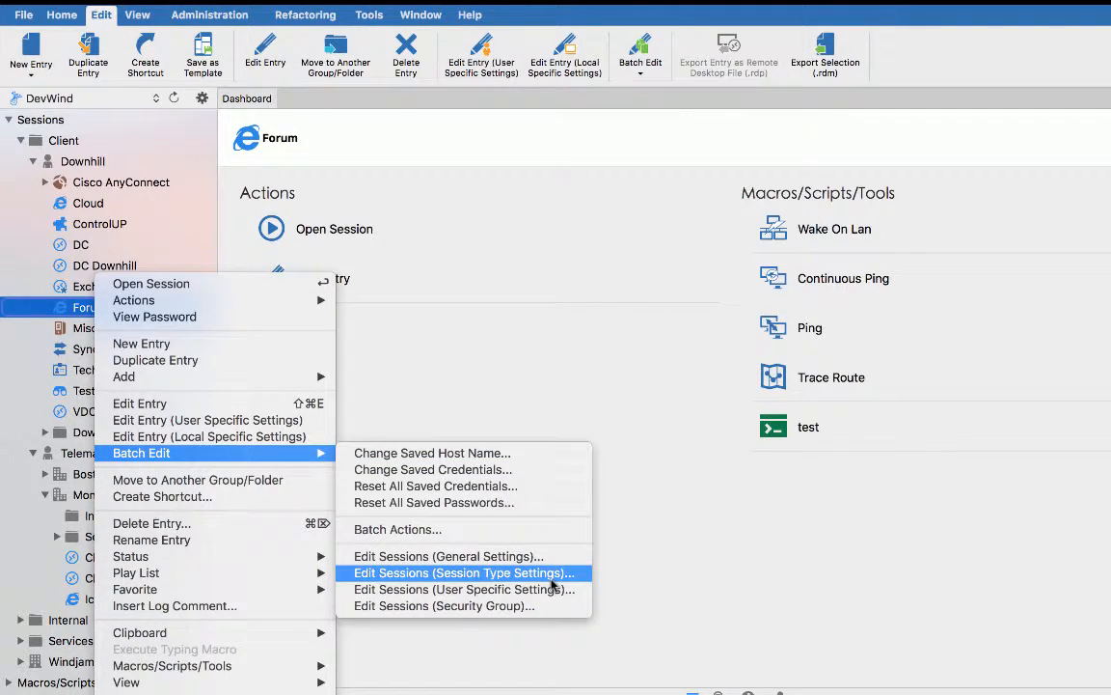
pyautogui.press('Escape')
# - Batch assign the Client Group security group to the Downhill, Telemark and Services folders together
pyautogui.click(82, 161)
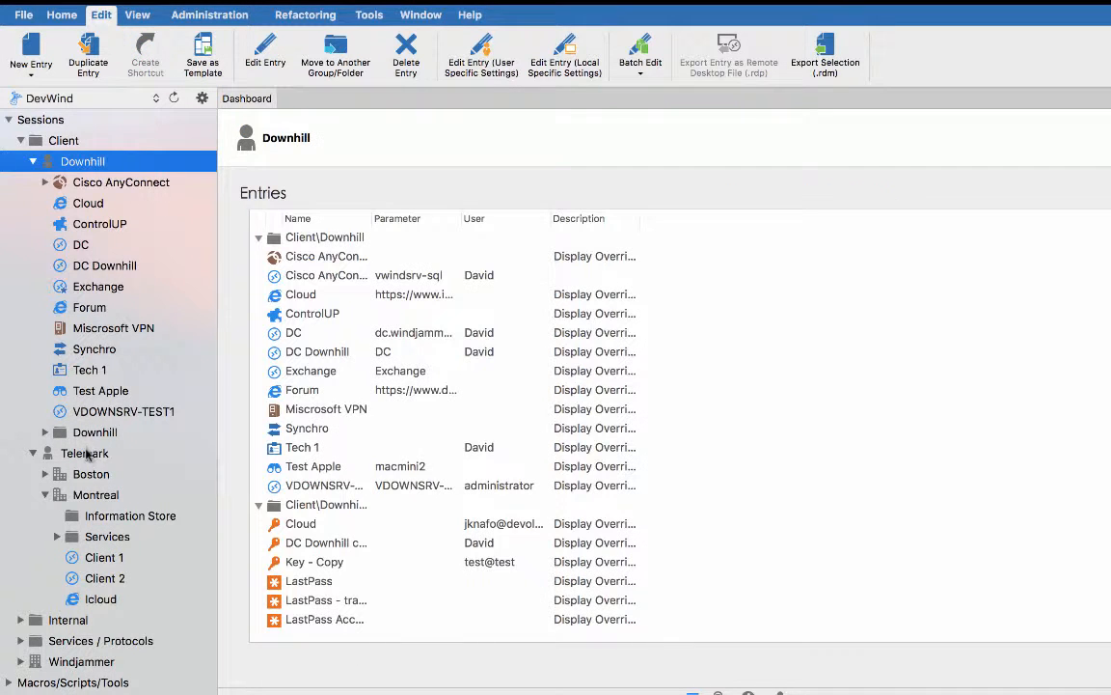
pyautogui.keyDown('super'); pyautogui.click(88, 455); pyautogui.keyUp('super')
pyautogui.keyDown('super'); pyautogui.click(97, 538); pyautogui.keyUp('super')
pyautogui.rightClick(96, 542)
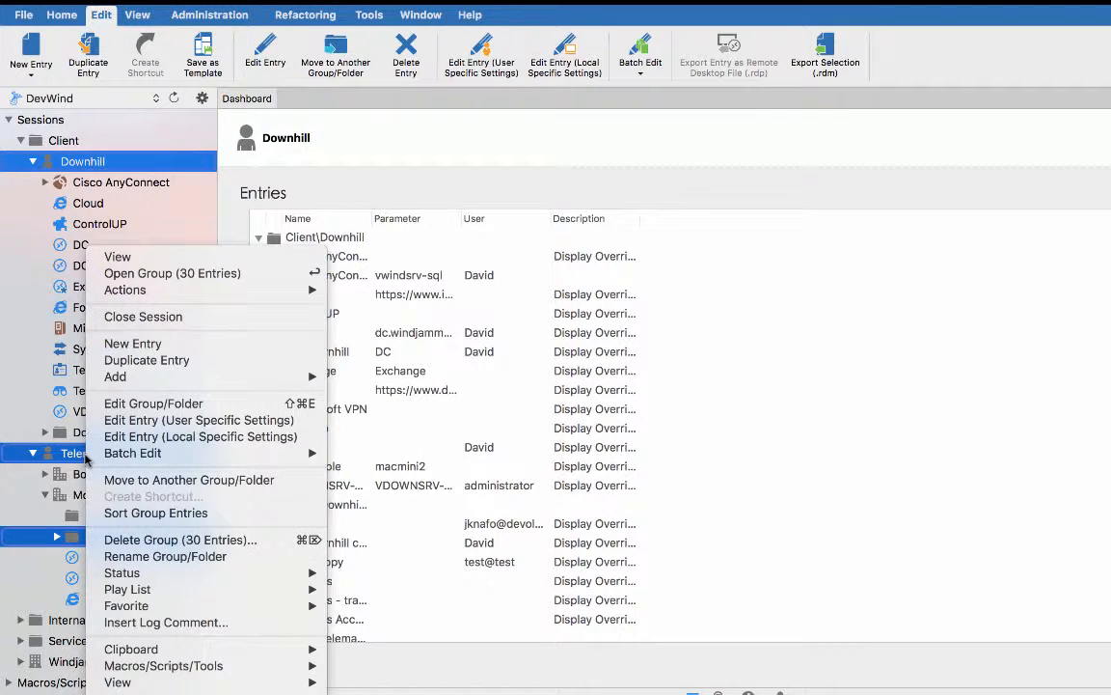
pyautogui.press('Escape')
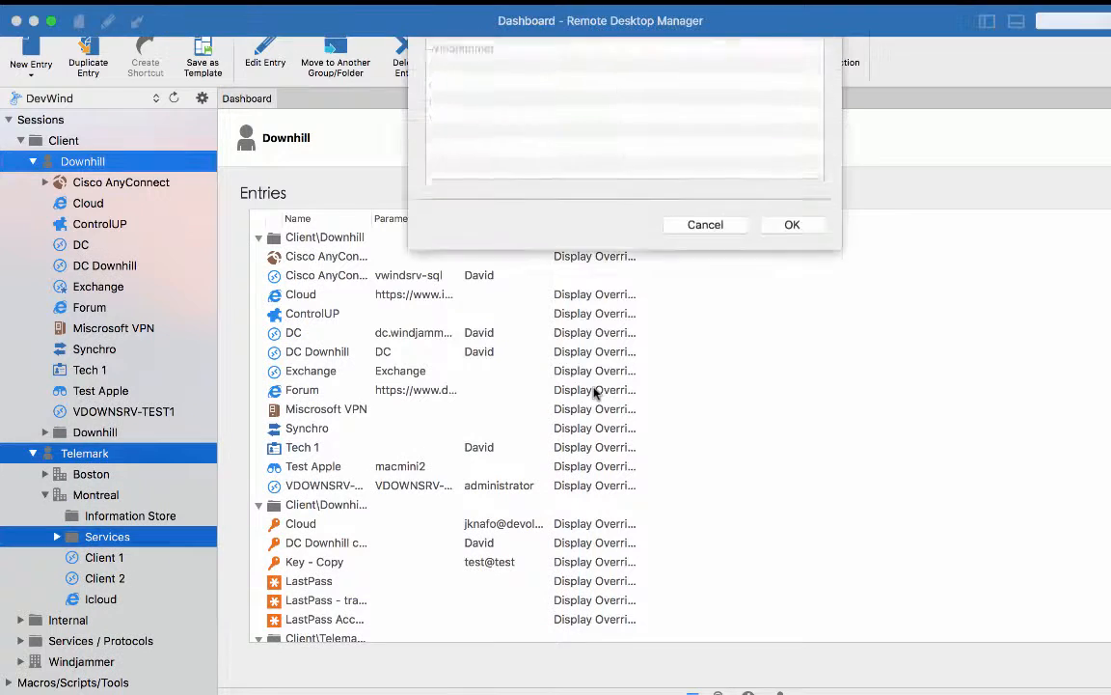
pyautogui.click(535, 122)
pyautogui.click(471, 147)
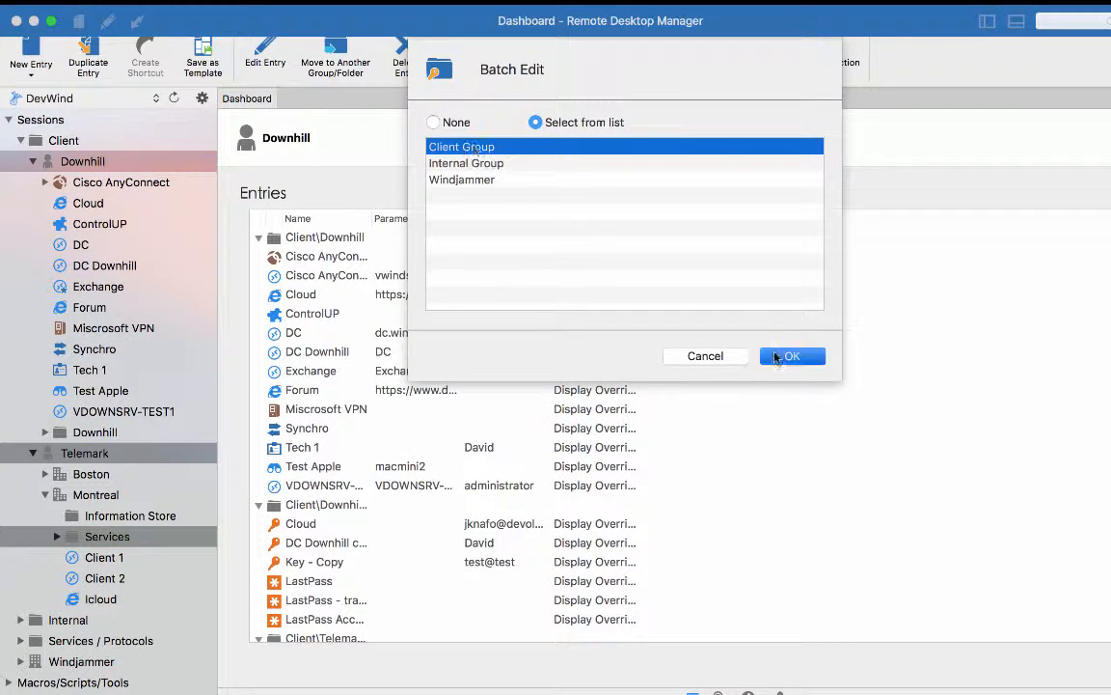
pyautogui.click(792, 356)
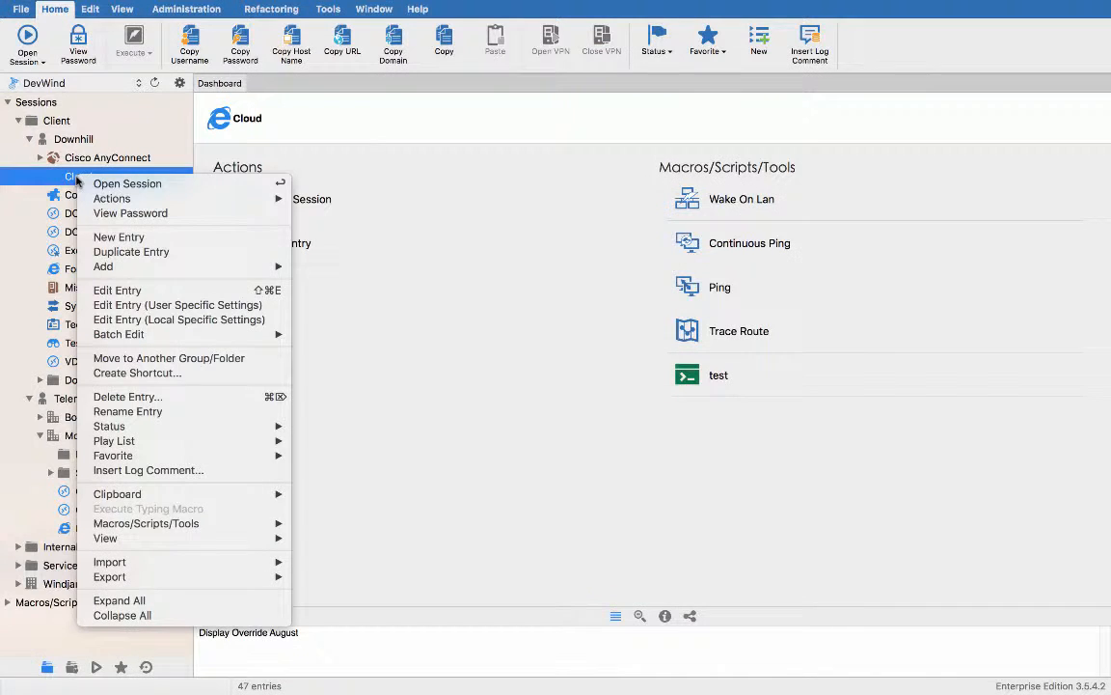
# - Open the Cloud entry's properties to check its security group, leaving without saving
pyautogui.click(117, 290)
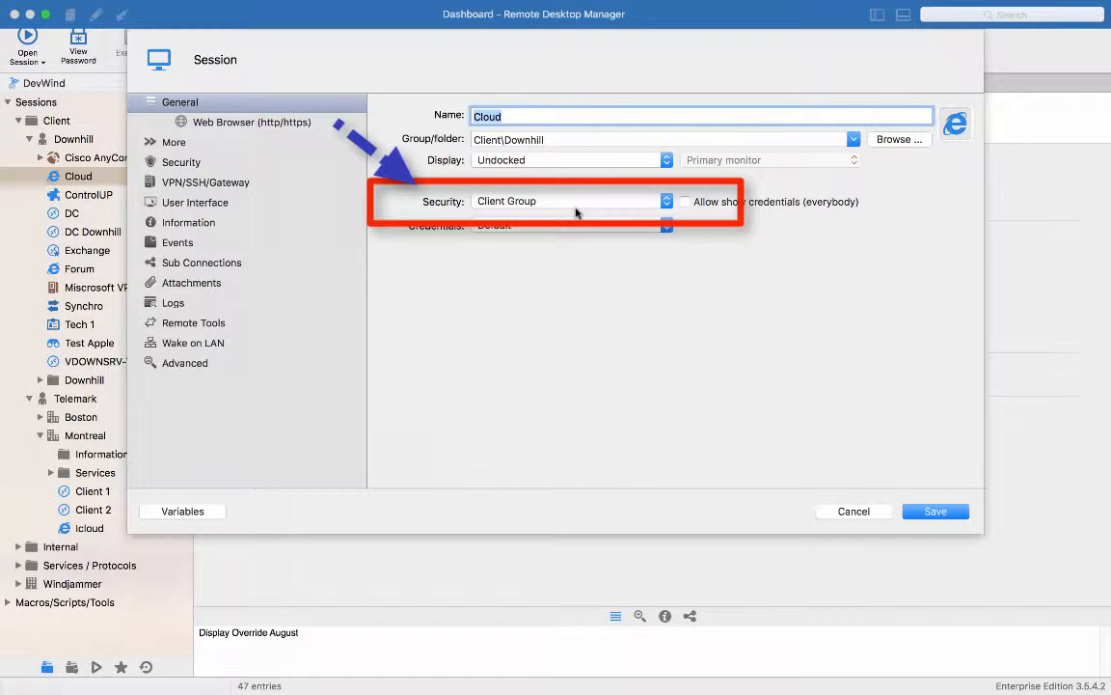
pyautogui.click(849, 512)
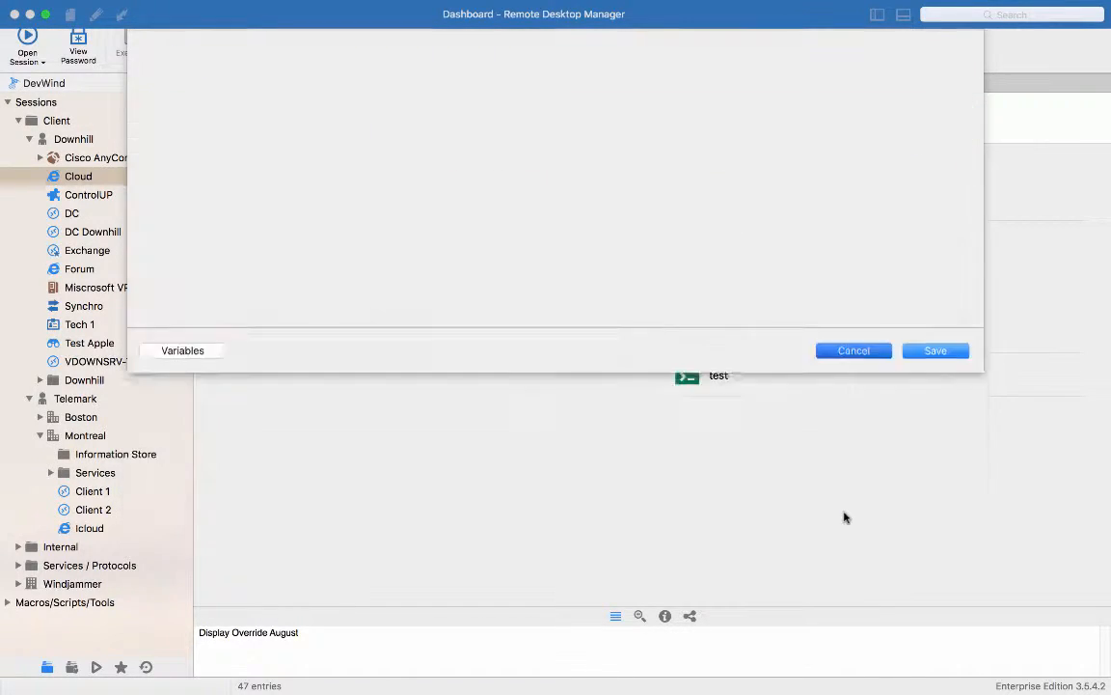